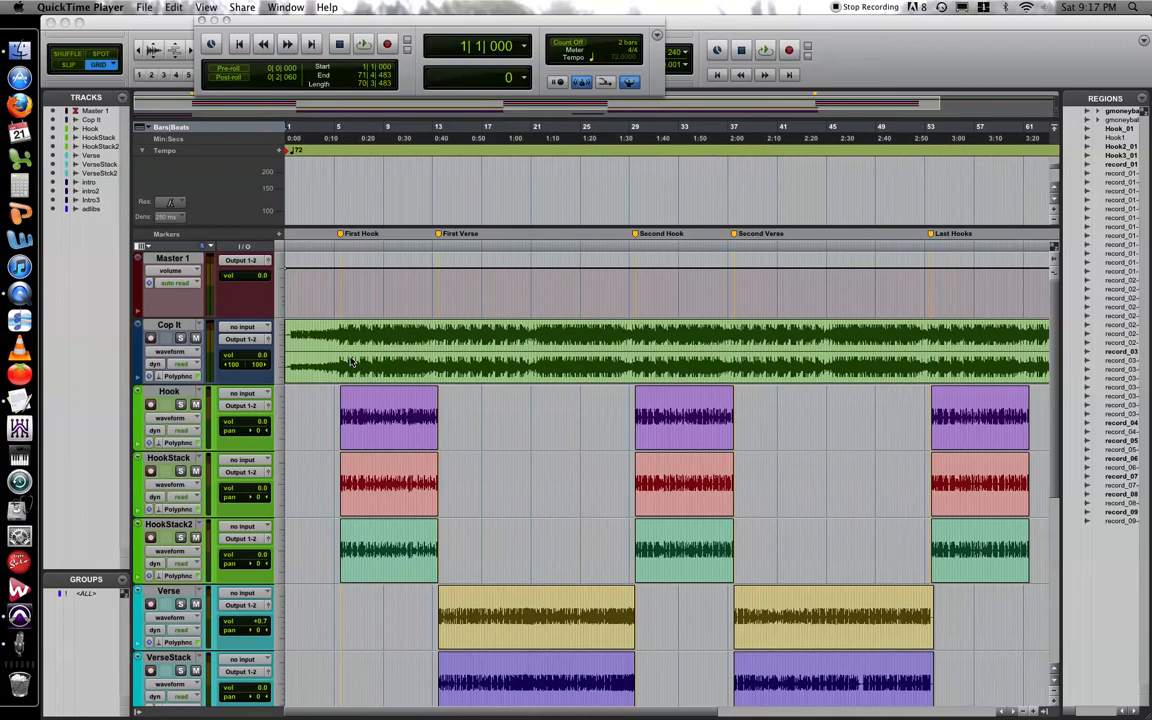
Look over the session's track list and the full arrangement timeline, from the Master 1 track to the adlibs track.
{"action": "scroll", "coordinate": [345, 366], "scroll_direction": "down", "scroll_amount": 1}
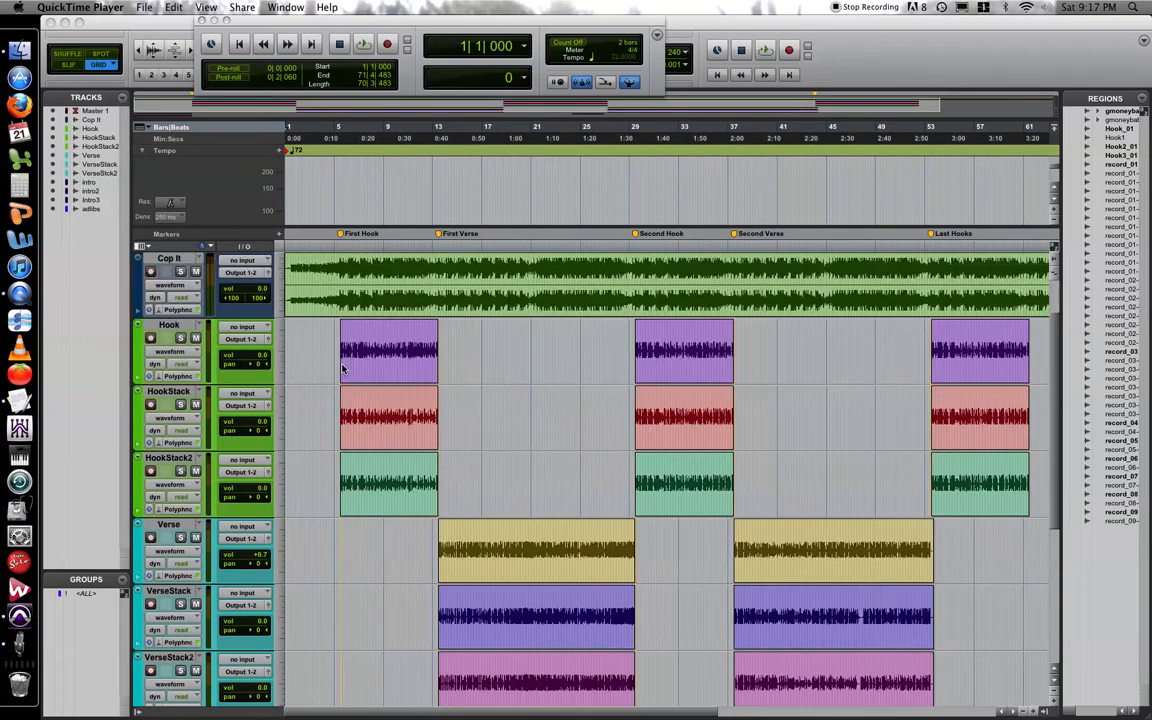
{"action": "scroll", "coordinate": [342, 369], "scroll_direction": "up", "scroll_amount": 1}
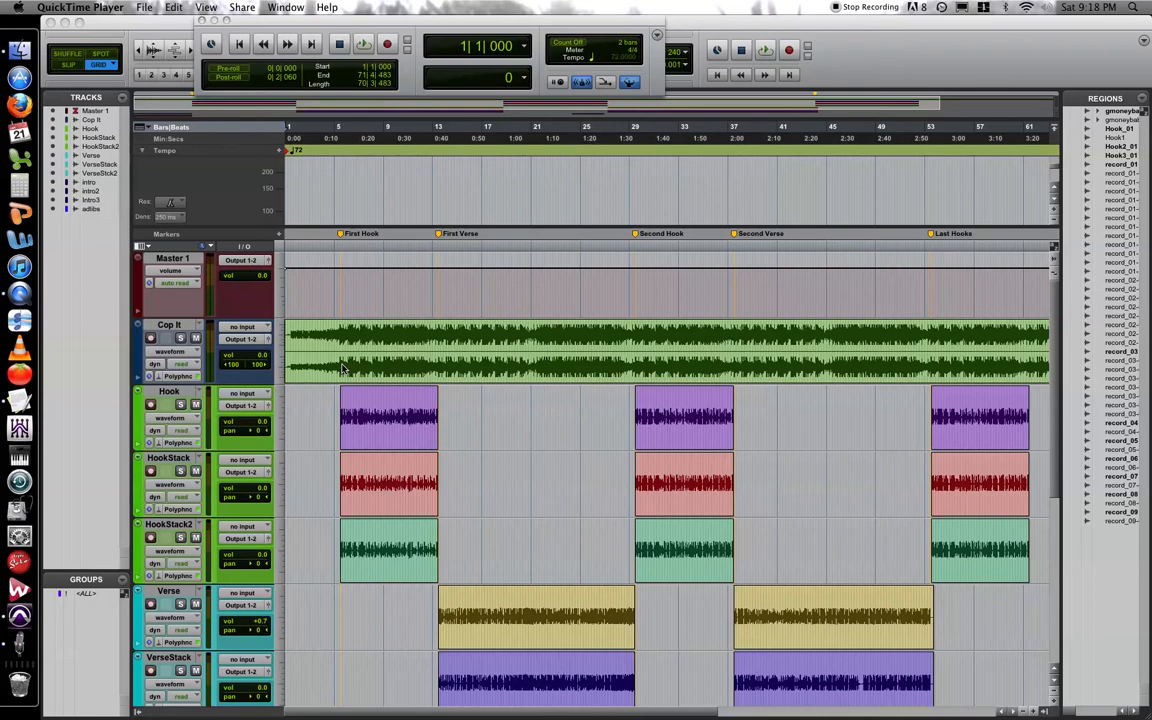
{"action": "scroll", "coordinate": [341, 369], "scroll_direction": "down", "scroll_amount": 3}
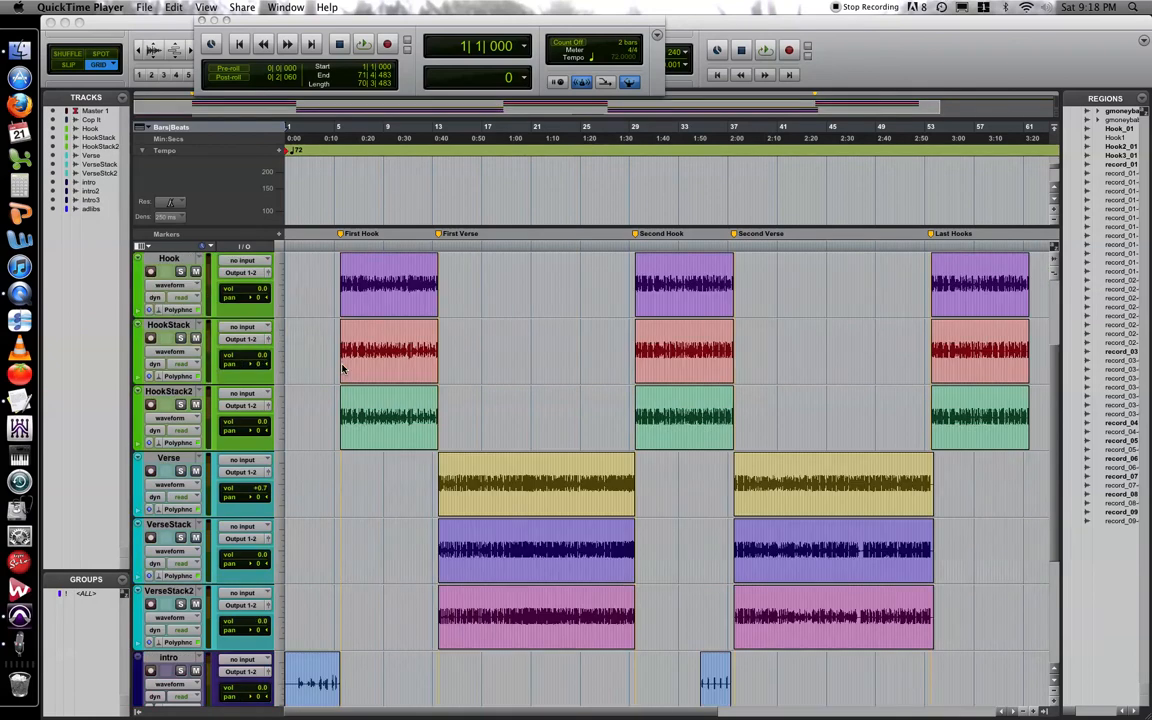
{"action": "scroll", "coordinate": [341, 369], "scroll_direction": "up", "scroll_amount": 3}
{"action": "scroll", "coordinate": [341, 369], "scroll_direction": "down", "scroll_amount": 3}
{"action": "scroll", "coordinate": [446, 621], "scroll_direction": "down", "scroll_amount": 3}
{"action": "scroll", "coordinate": [334, 557], "scroll_direction": "down", "scroll_amount": 2}
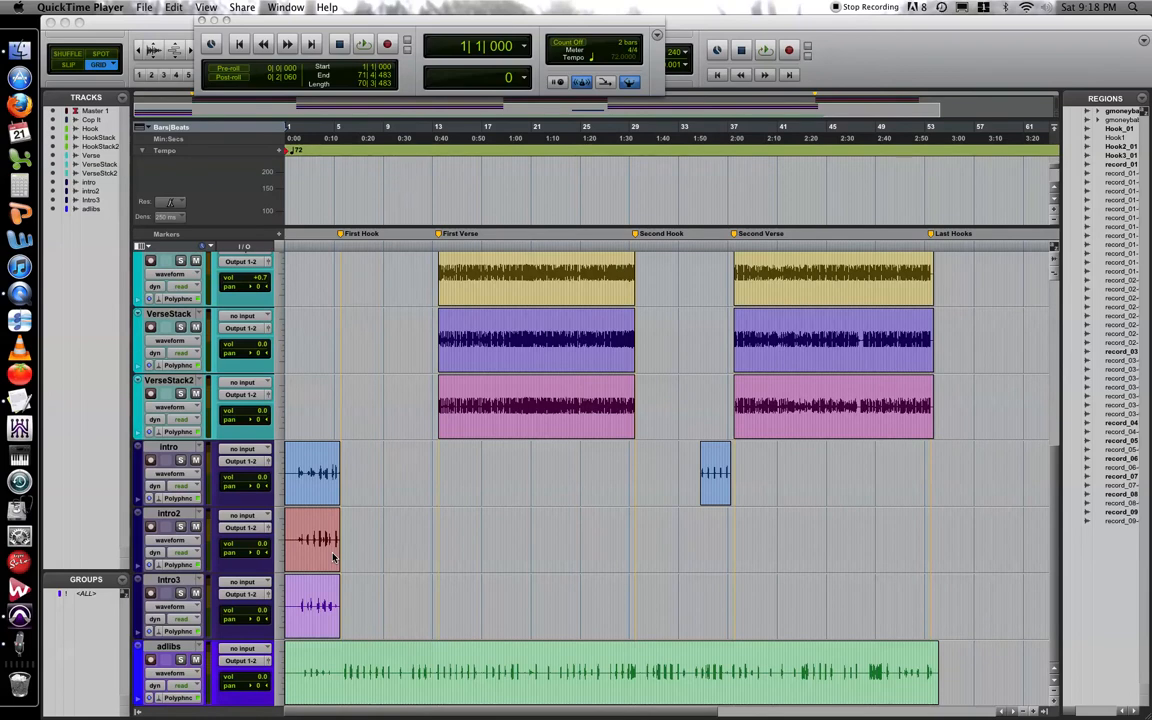
{"action": "left_click", "coordinate": [708, 713]}
{"action": "scroll", "coordinate": [812, 482], "scroll_direction": "right", "scroll_amount": 10}
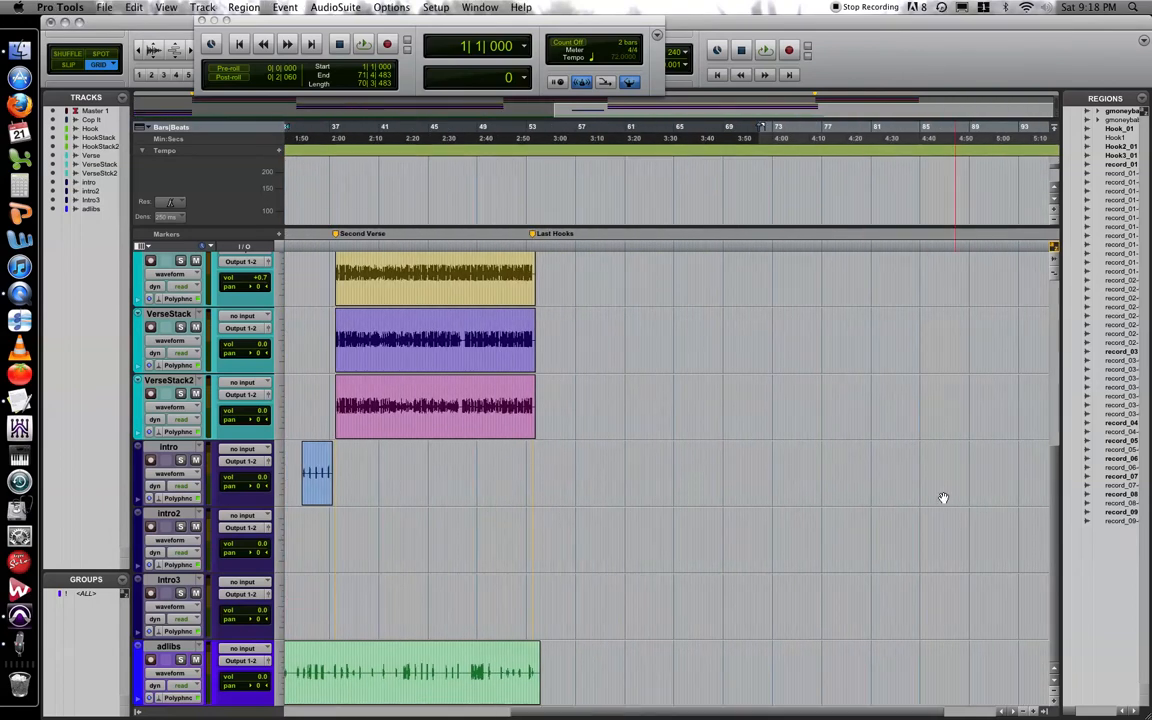
{"action": "scroll", "coordinate": [879, 711], "scroll_direction": "left", "scroll_amount": 10}
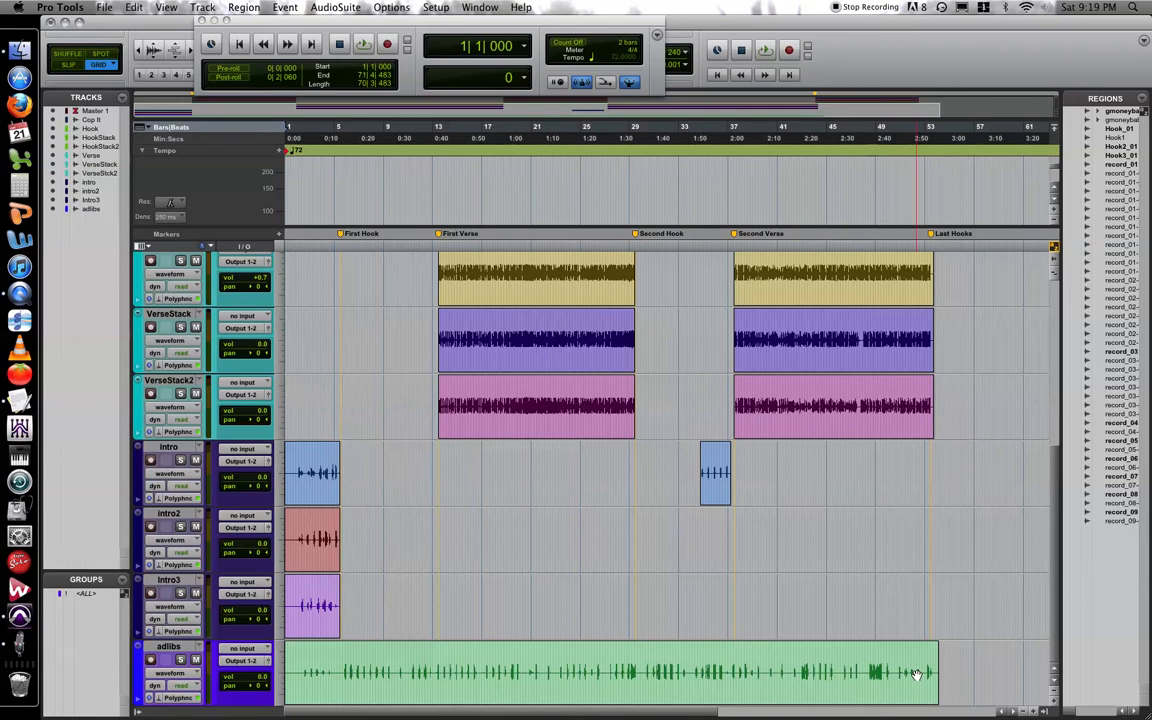
Move the adlibs track up so it sits between VerseStack2 and the intro track.
{"action": "left_click_drag", "start_coordinate": [168, 647], "coordinate": [180, 460]}
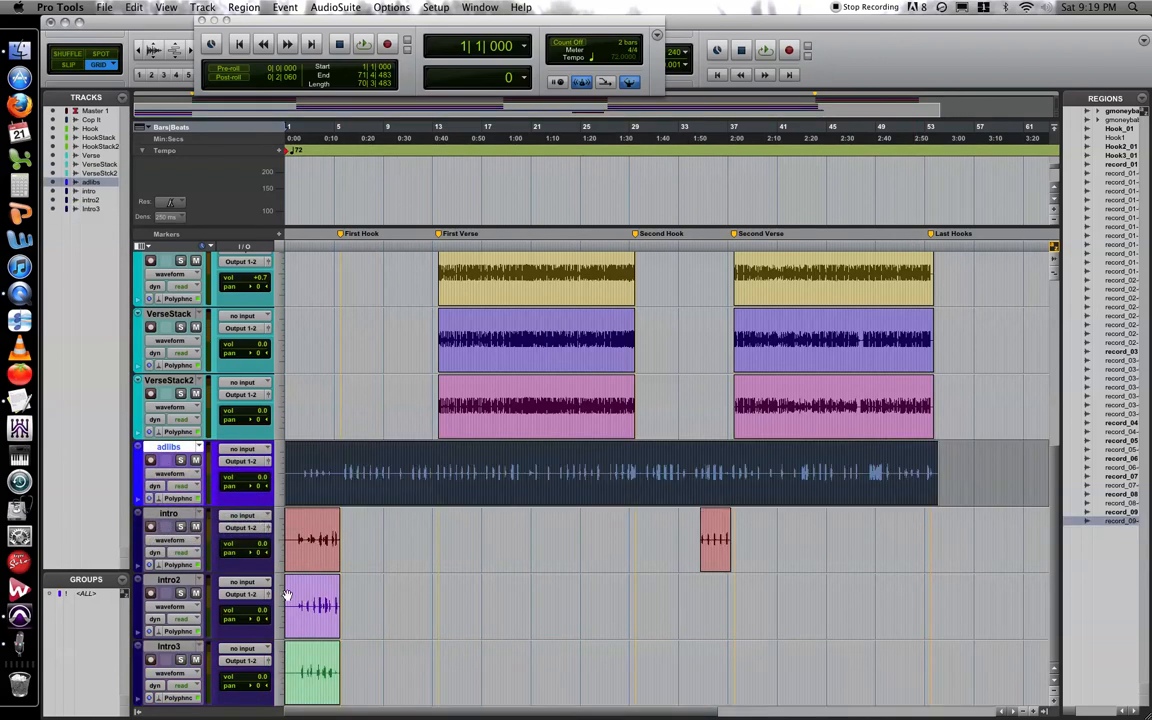
{"action": "scroll", "coordinate": [425, 667], "scroll_direction": "up", "scroll_amount": 5}
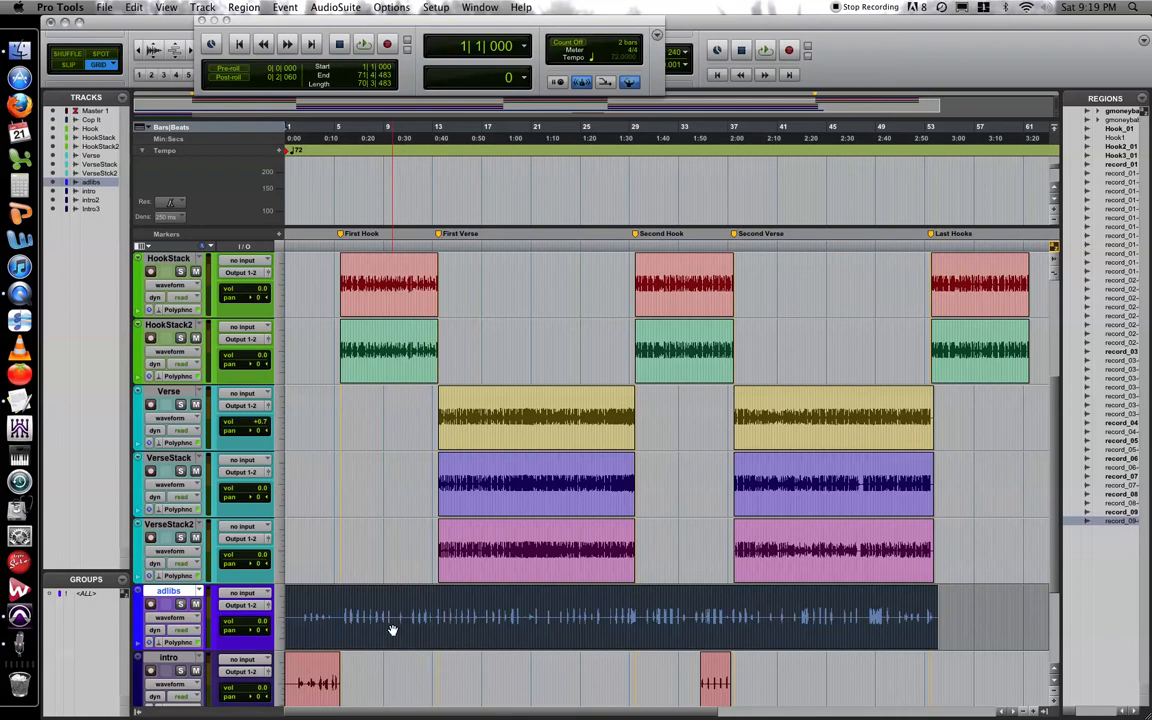
{"action": "scroll", "coordinate": [438, 604], "scroll_direction": "down", "scroll_amount": 3}
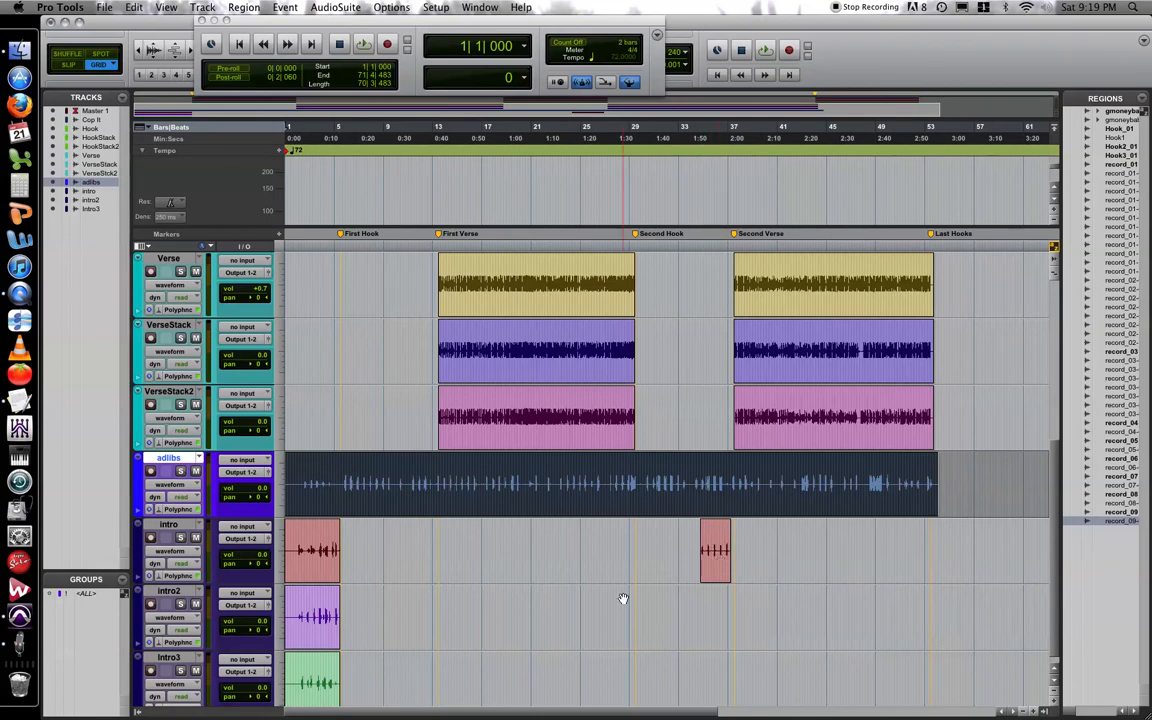
{"action": "scroll", "coordinate": [622, 598], "scroll_direction": "up", "scroll_amount": 5}
{"action": "scroll", "coordinate": [622, 598], "scroll_direction": "up", "scroll_amount": 1}
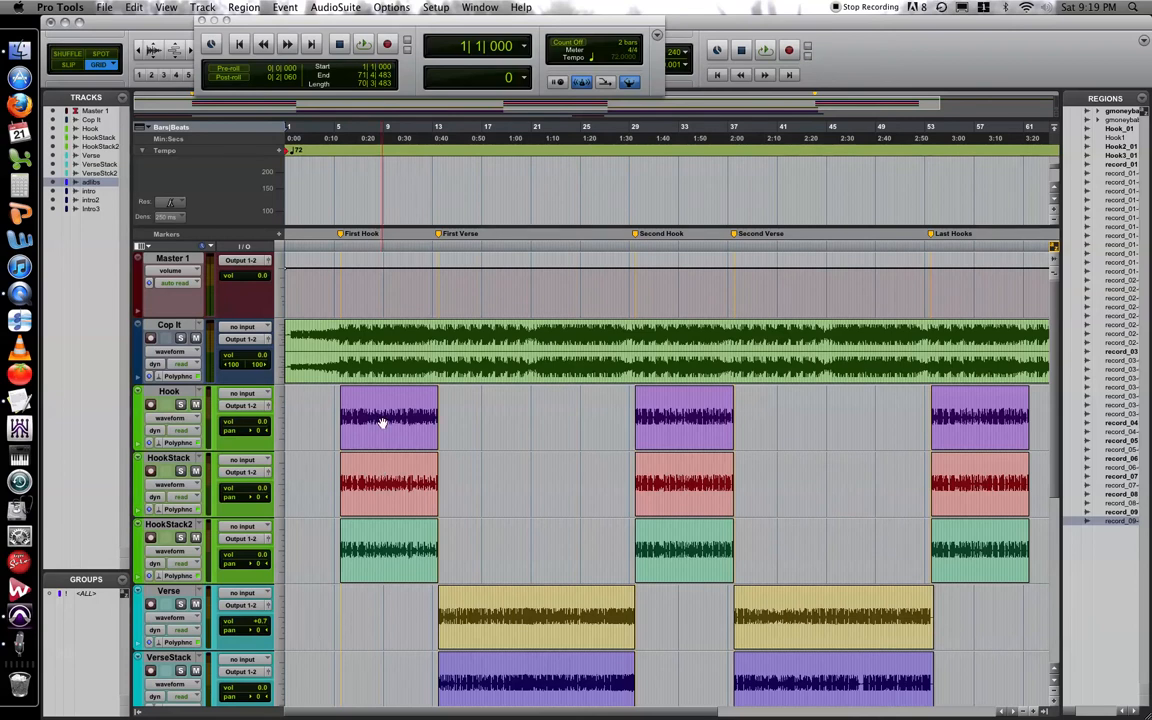
Show the Mix window and close the floating Transport window that covers it.
{"action": "key", "text": "super+equal"}
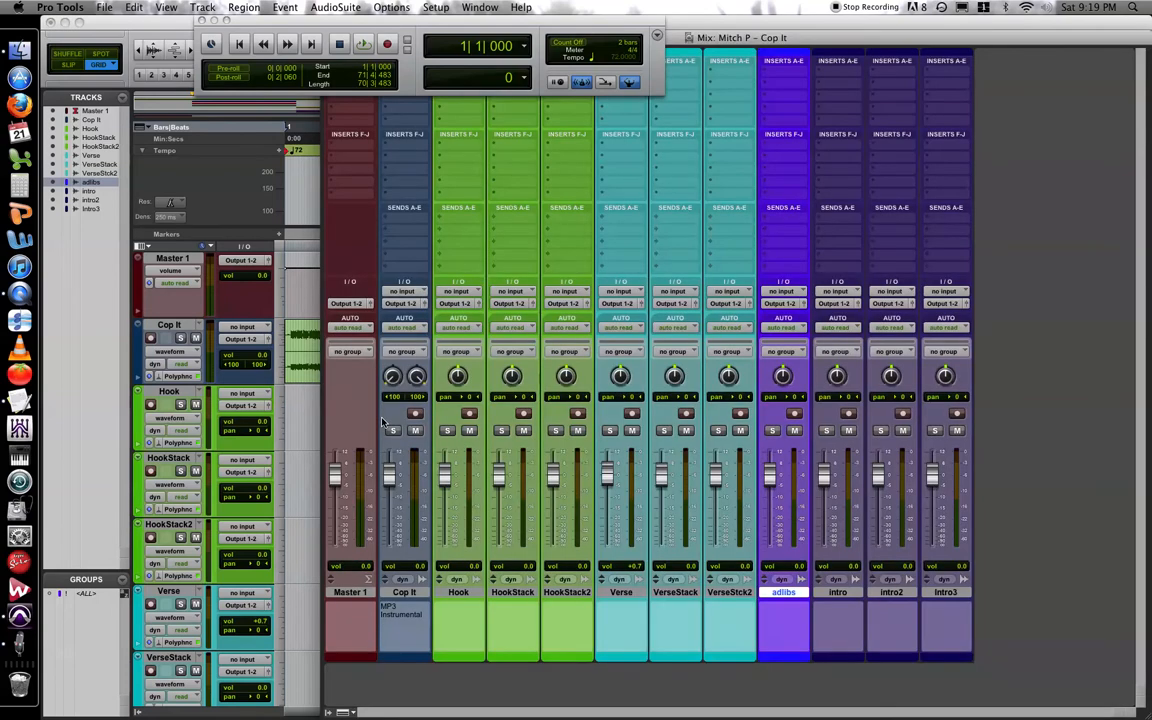
{"action": "left_click_drag", "start_coordinate": [352, 22], "coordinate": [313, 164]}
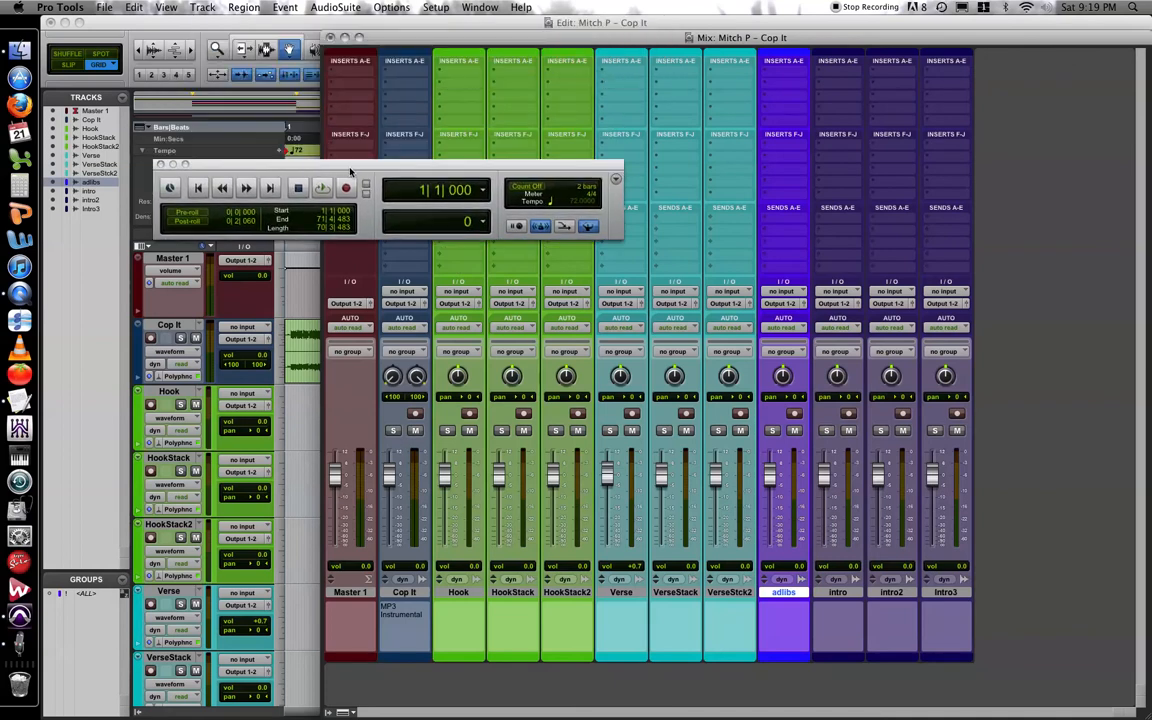
{"action": "left_click", "coordinate": [161, 164]}
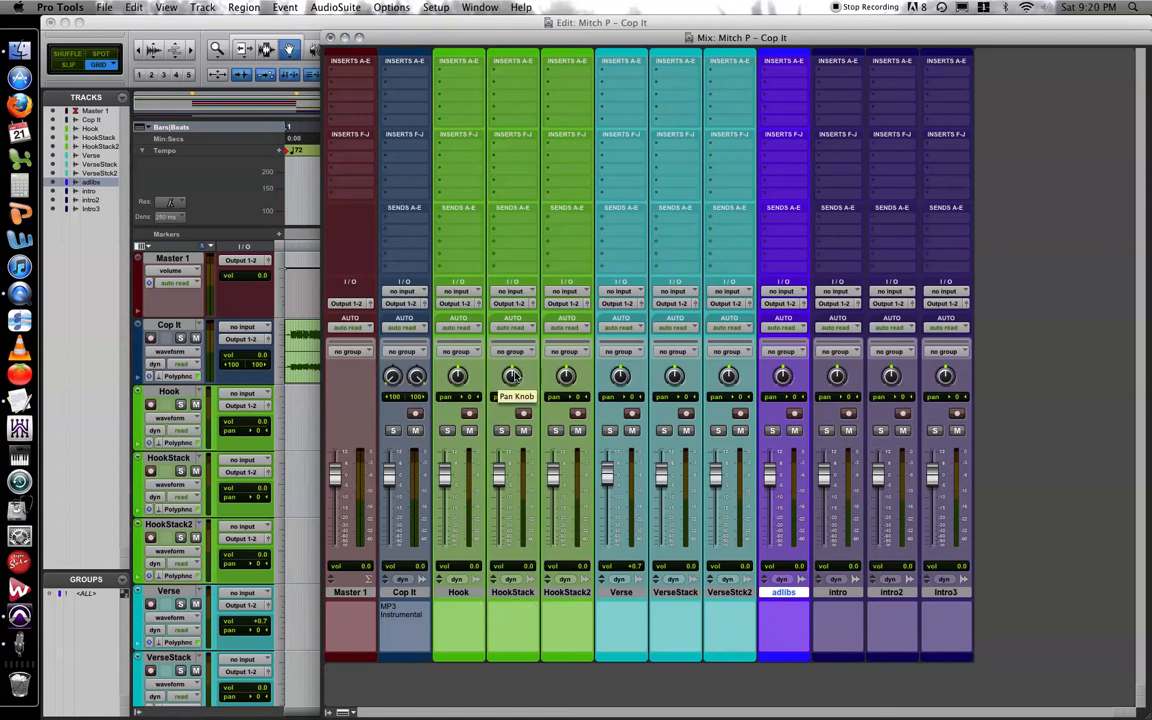
Lower the HookStack volume to -7.4 dB and the HookStack2 volume to -17.8 dB.
{"action": "left_click_drag", "start_coordinate": [501, 476], "coordinate": [499, 500]}
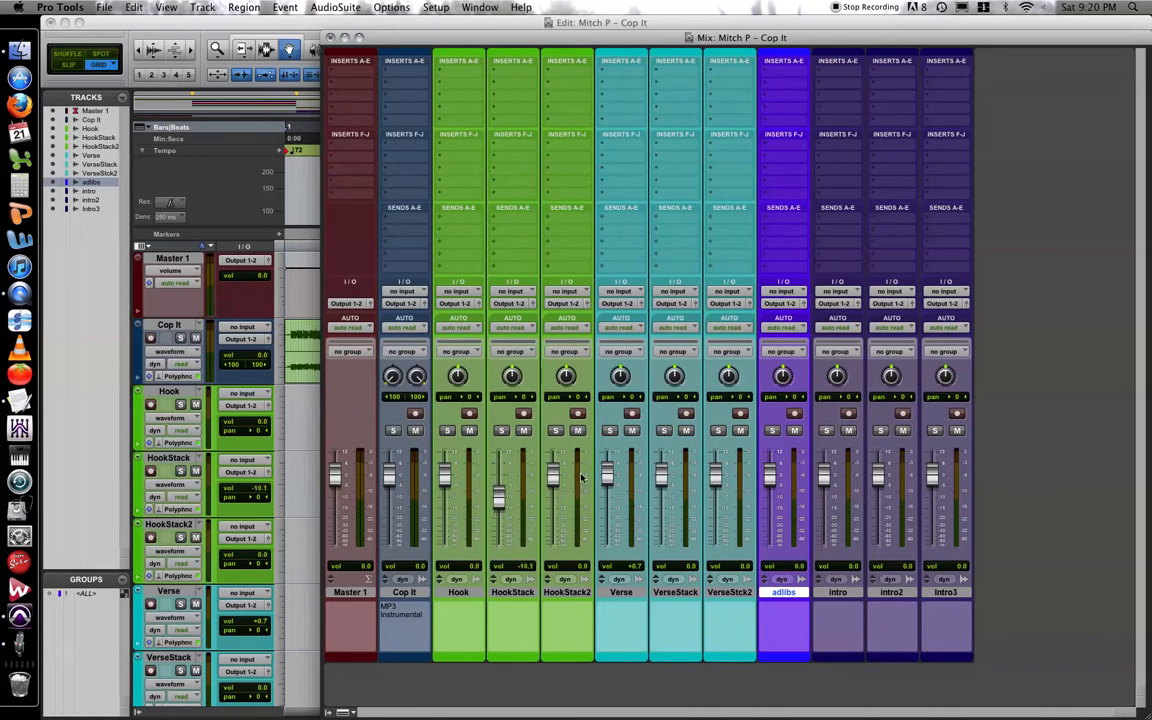
{"action": "left_click_drag", "start_coordinate": [553, 473], "coordinate": [500, 490]}
{"action": "left_click_drag", "start_coordinate": [553, 519], "coordinate": [552, 513]}
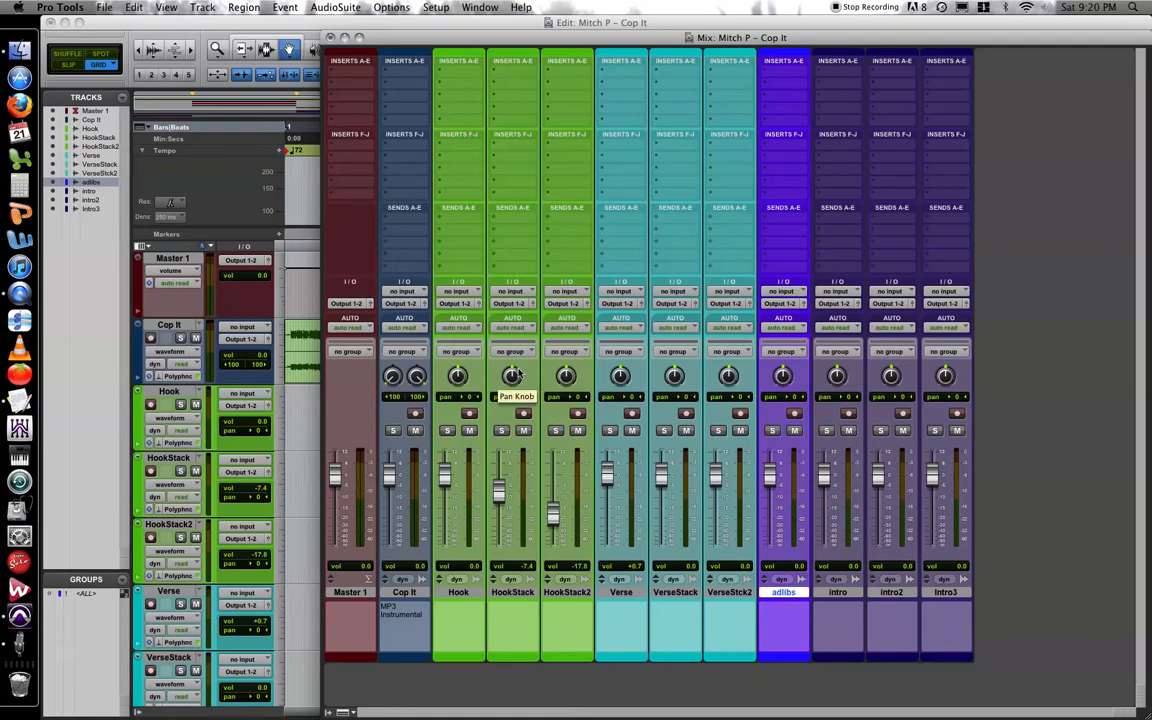
Try panning the HookStack track off centre, then bring its pan back to 1.
{"action": "left_click_drag", "start_coordinate": [518, 373], "coordinate": [511, 376]}
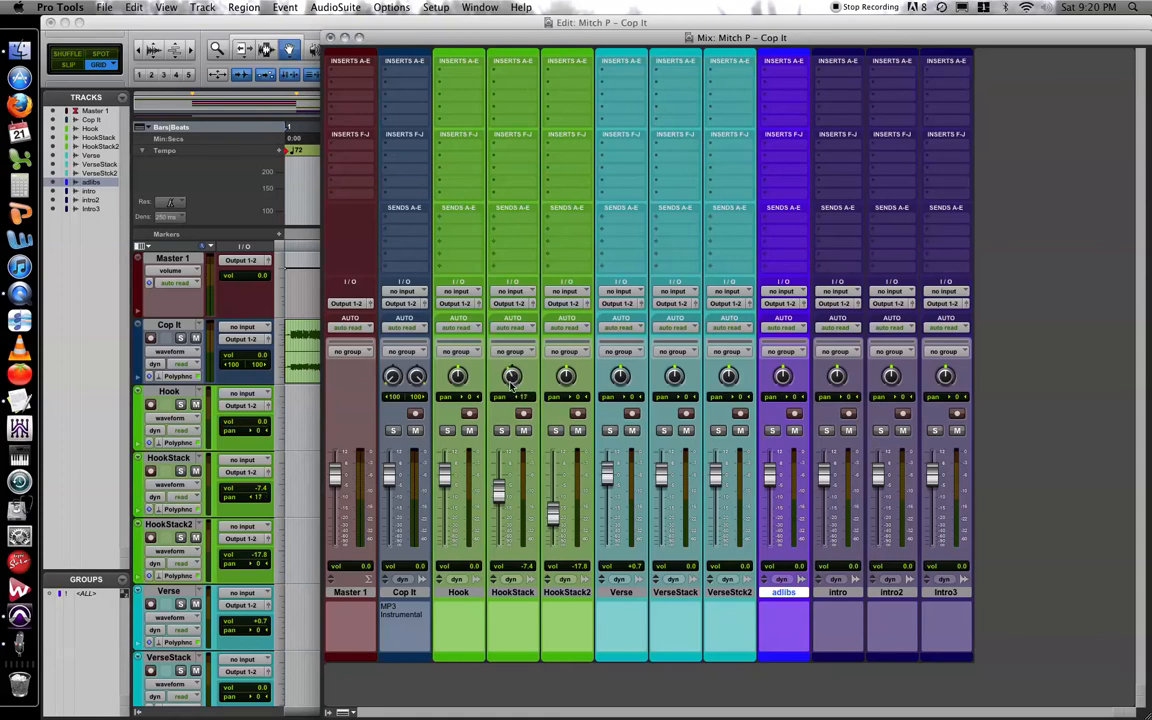
{"action": "left_click_drag", "start_coordinate": [513, 378], "coordinate": [513, 376]}
{"action": "left_click_drag", "start_coordinate": [511, 376], "coordinate": [512, 375]}
Start importing session data from the Mitch P_Cop It _ DB Mix.ptf session file.
{"action": "key", "text": "alt+shift+i"}
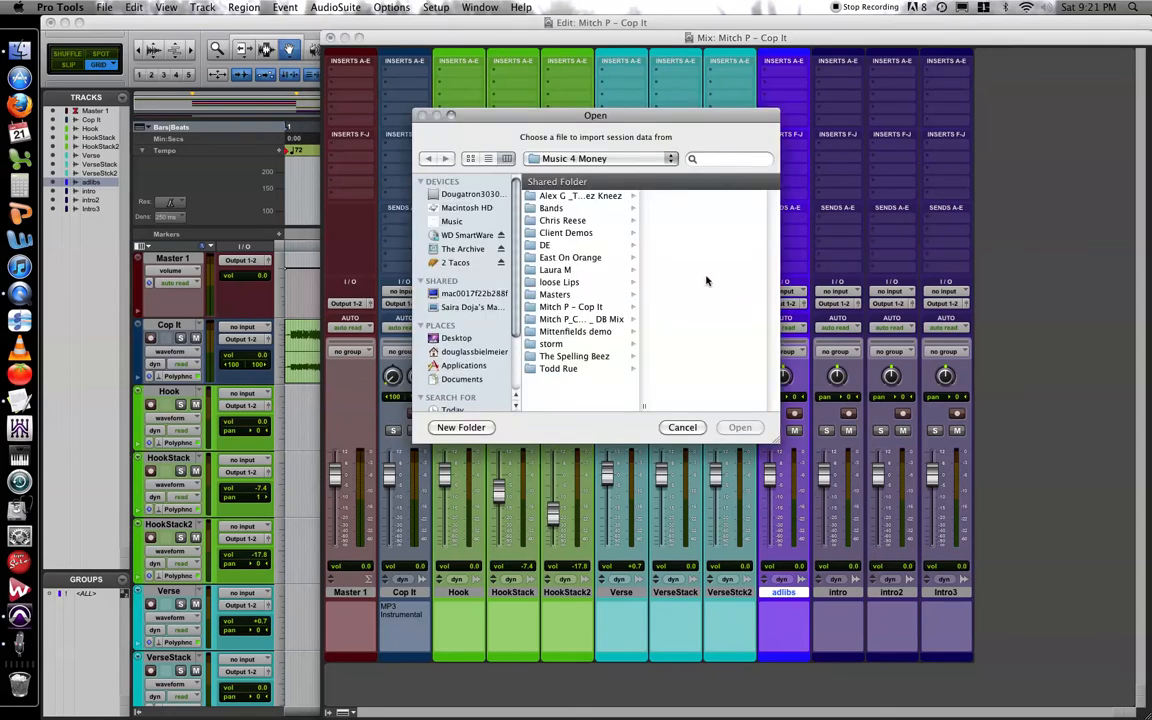
{"action": "left_click", "coordinate": [600, 319]}
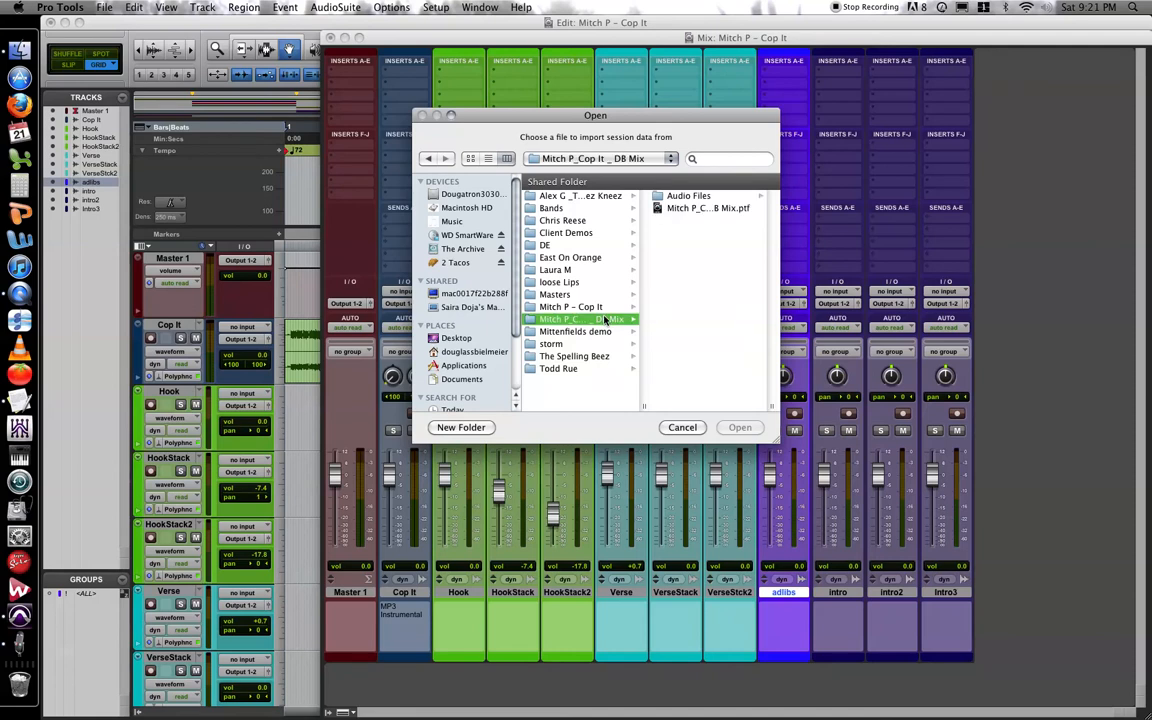
{"action": "left_click", "coordinate": [697, 208]}
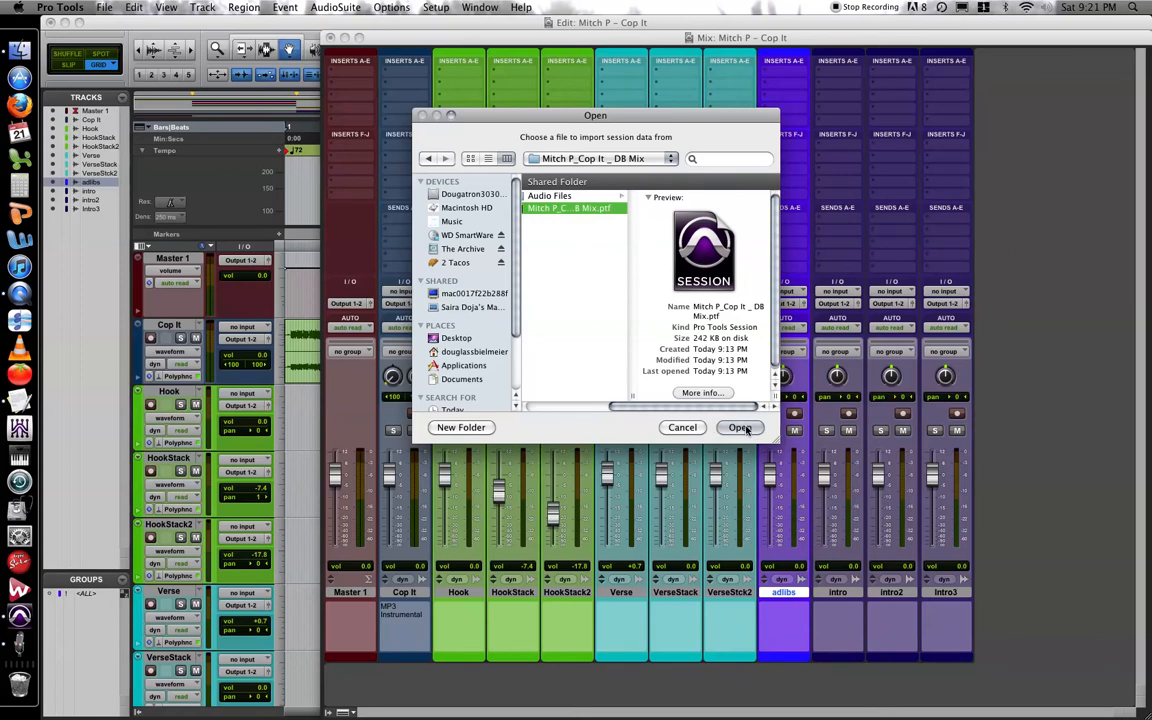
{"action": "left_click", "coordinate": [742, 435]}
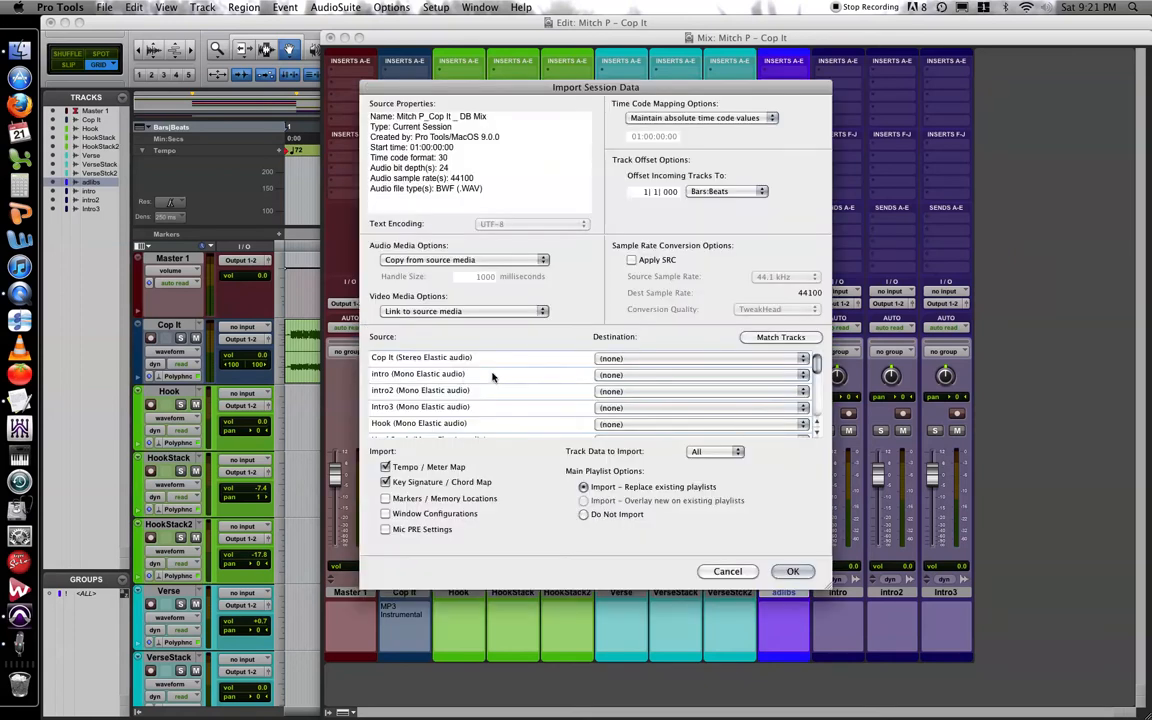
Choose the Hook Vox, Verse C, Delay and Master 1 source tracks for import as new tracks.
{"action": "scroll", "coordinate": [492, 376], "scroll_direction": "down", "scroll_amount": 5}
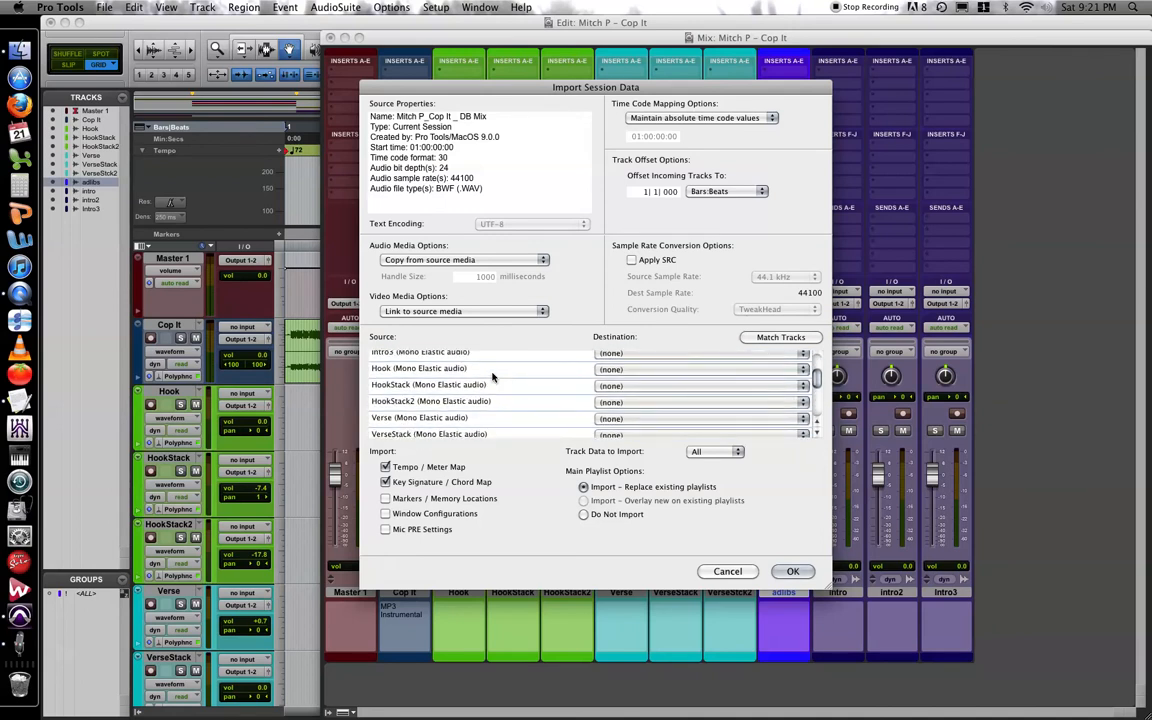
{"action": "scroll", "coordinate": [492, 376], "scroll_direction": "down", "scroll_amount": 4}
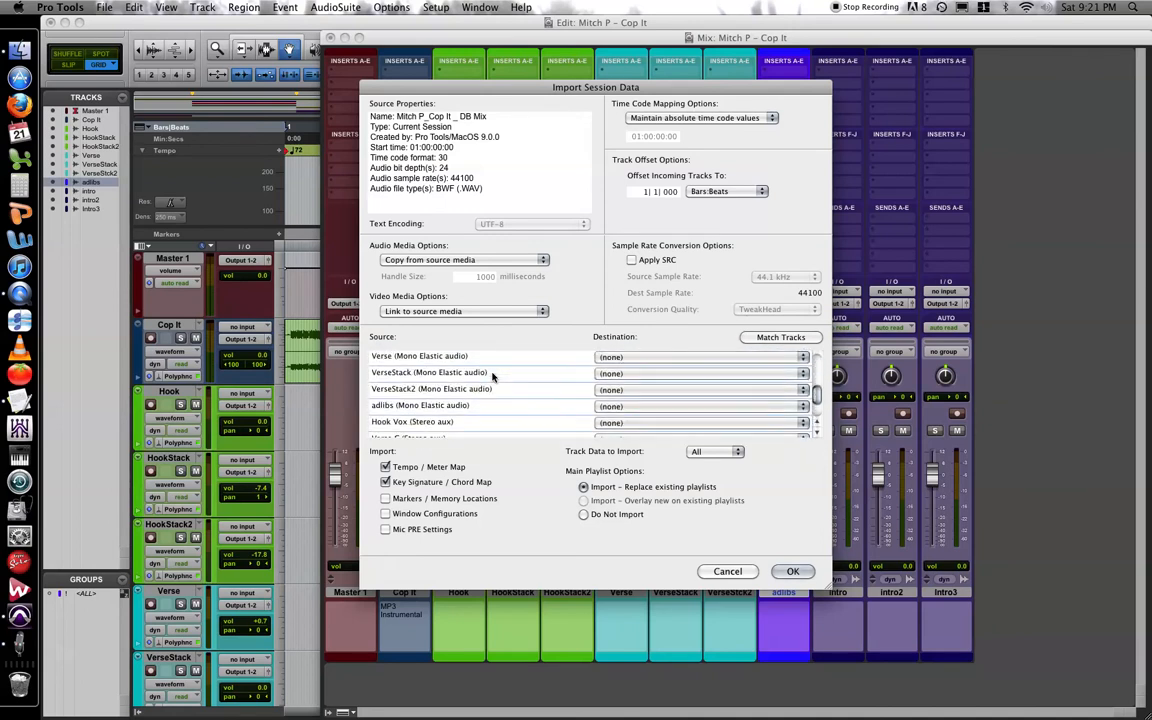
{"action": "scroll", "coordinate": [492, 376], "scroll_direction": "down", "scroll_amount": 1}
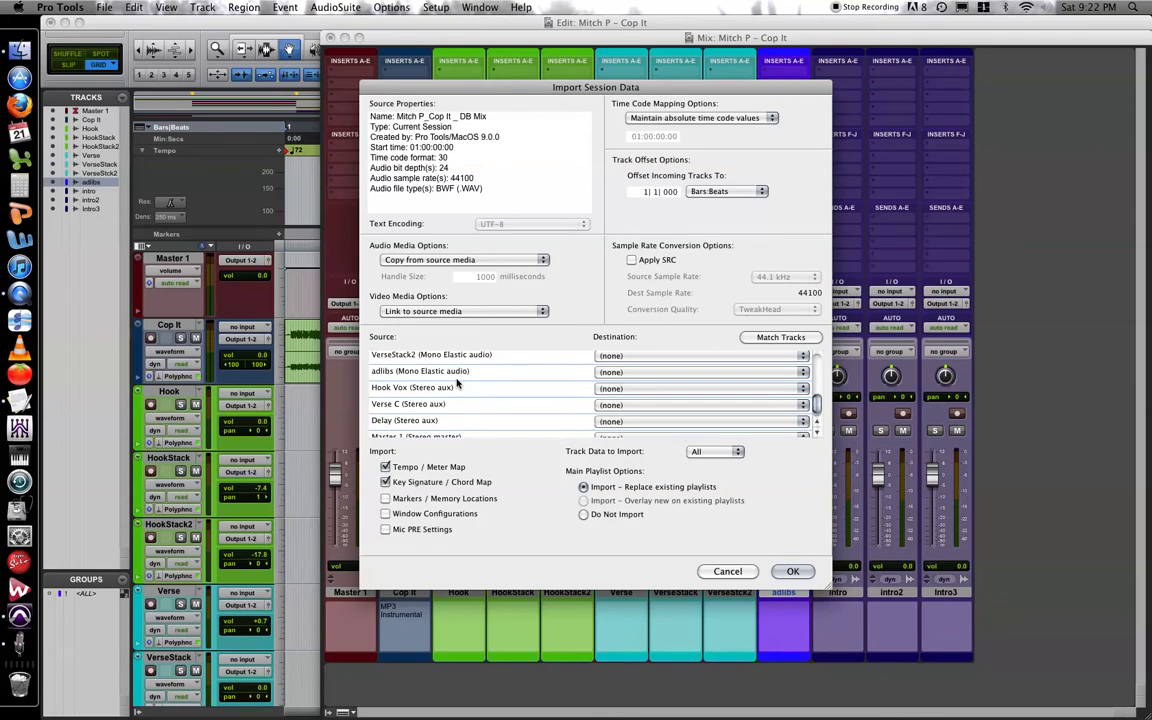
{"action": "left_click", "coordinate": [425, 388]}
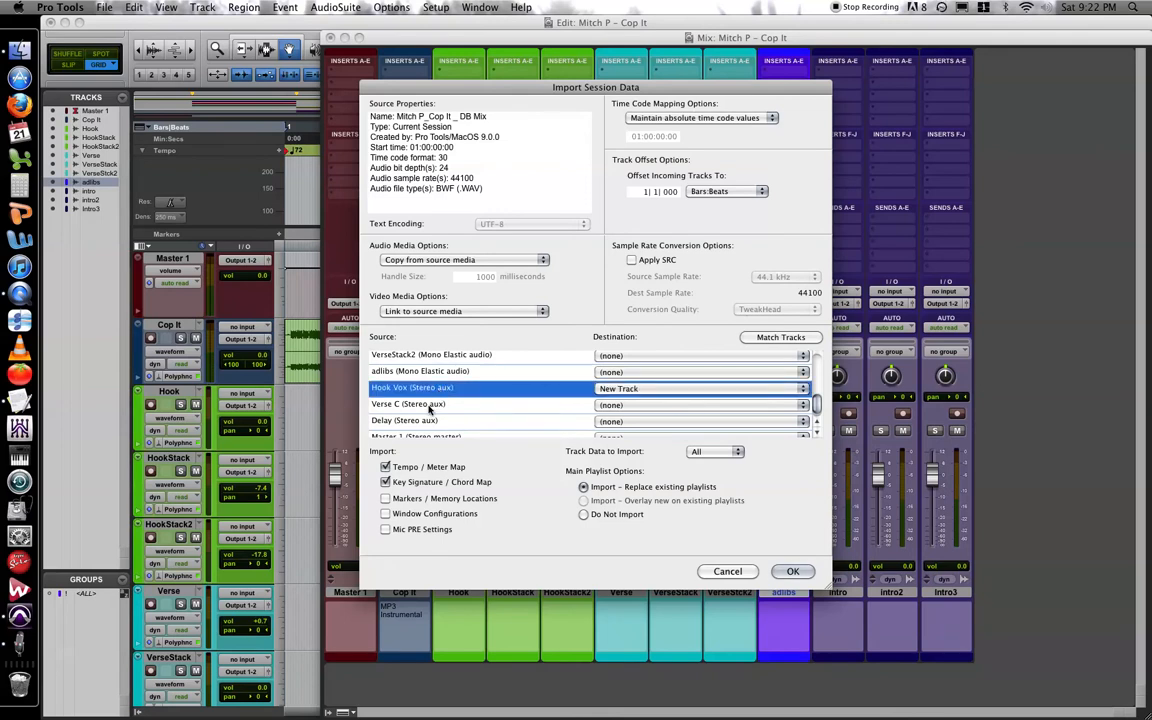
{"action": "left_click", "coordinate": [430, 405], "text": "shift"}
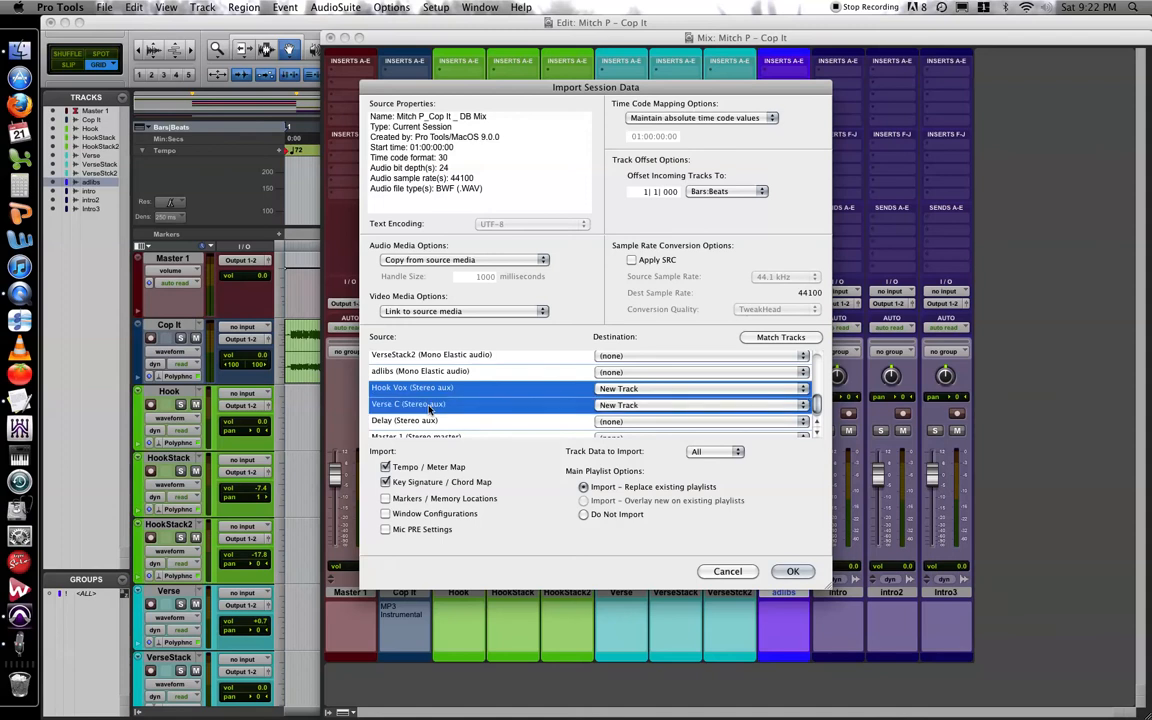
{"action": "left_click", "coordinate": [427, 421], "text": "shift"}
{"action": "scroll", "coordinate": [430, 425], "scroll_direction": "down", "scroll_amount": 1}
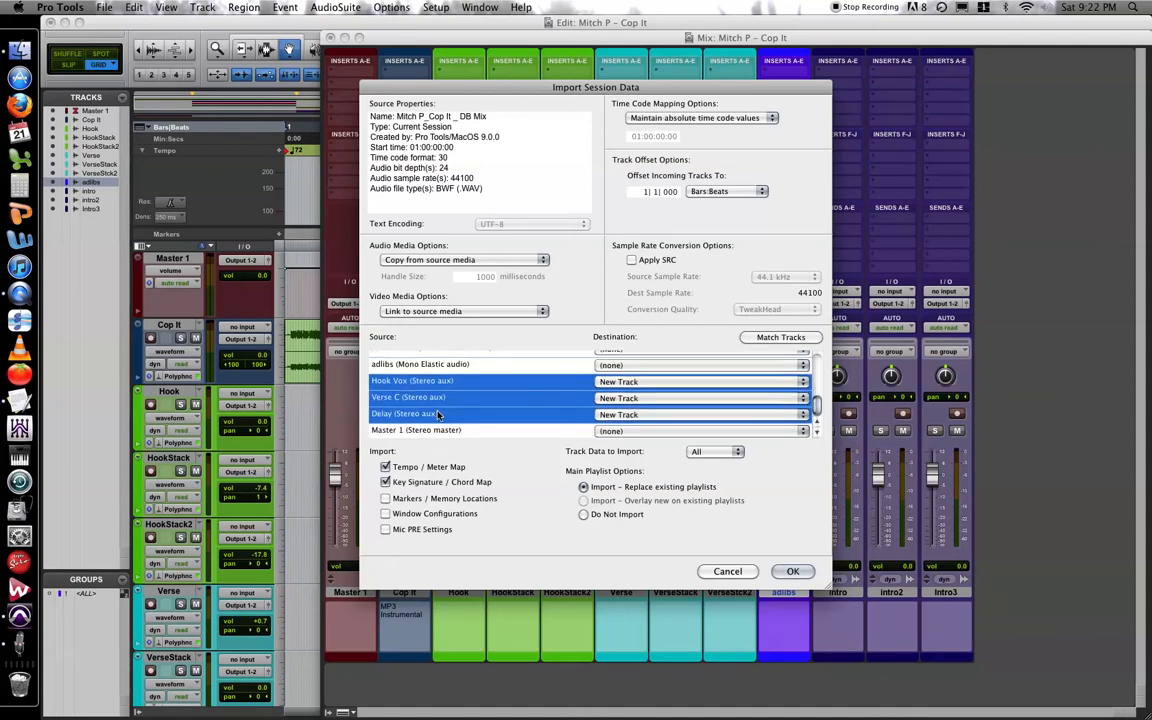
{"action": "left_click", "coordinate": [436, 432], "text": "shift"}
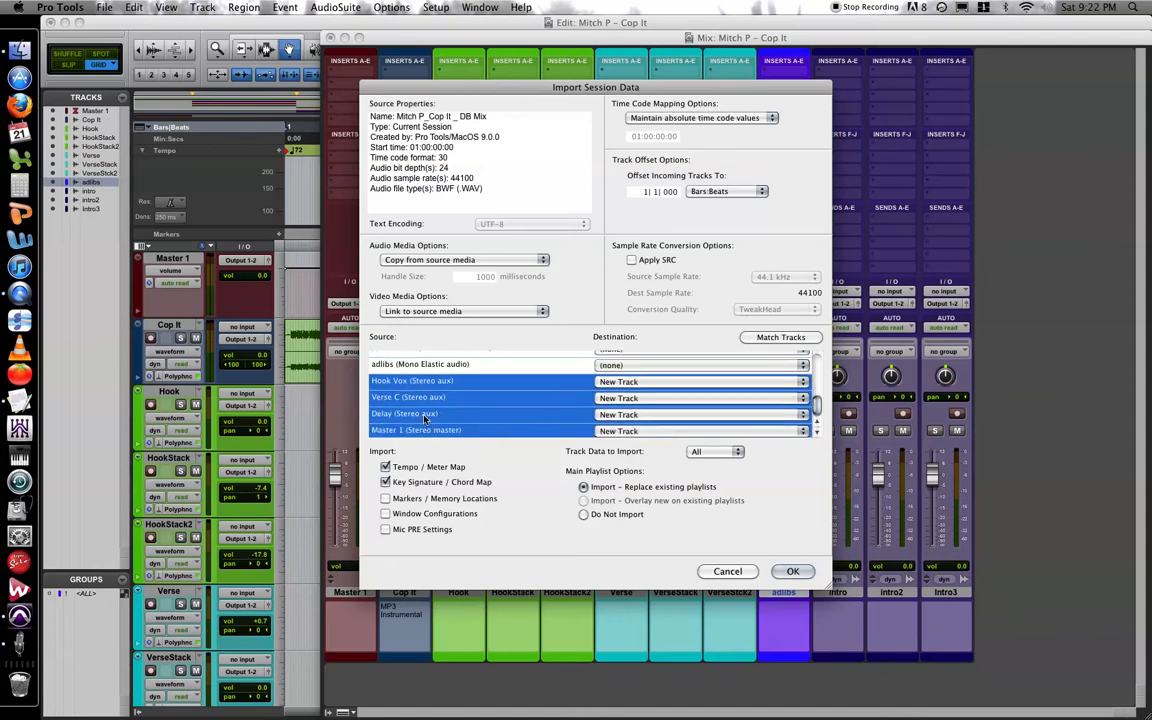
Exclude the tempo/meter map and key signature/chord map, run the import, and decline saving the detailed report.
{"action": "left_click", "coordinate": [385, 467]}
{"action": "left_click", "coordinate": [386, 482]}
{"action": "left_click", "coordinate": [797, 571]}
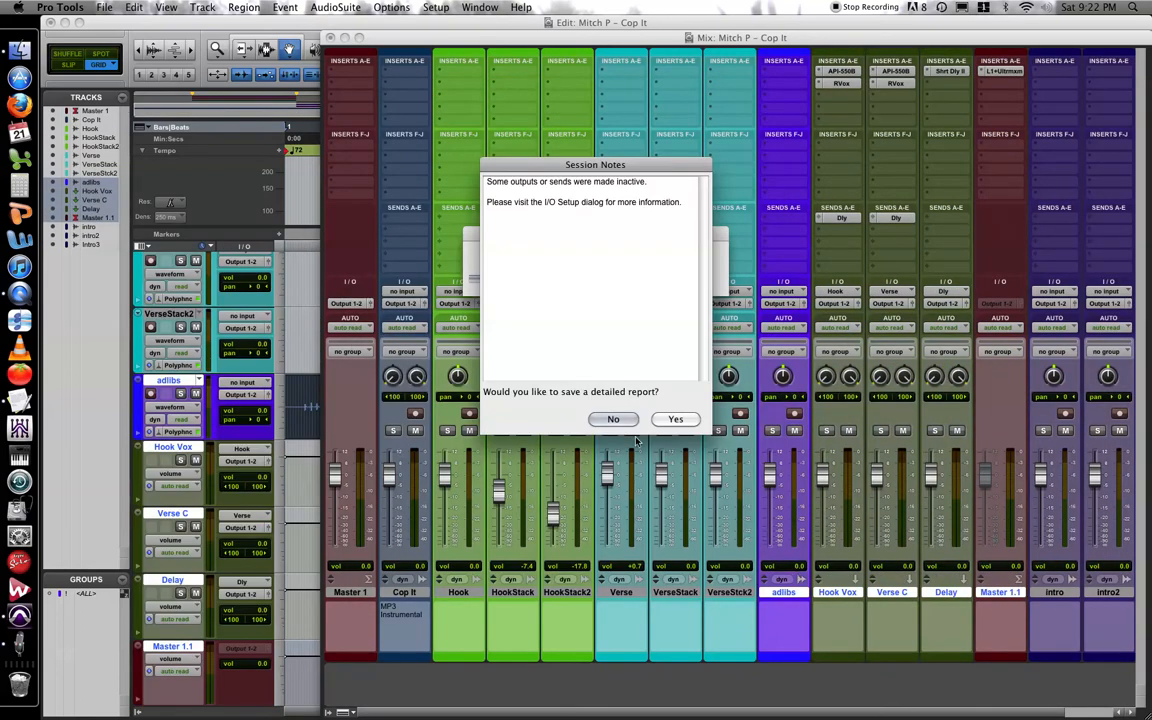
{"action": "left_click", "coordinate": [613, 419]}
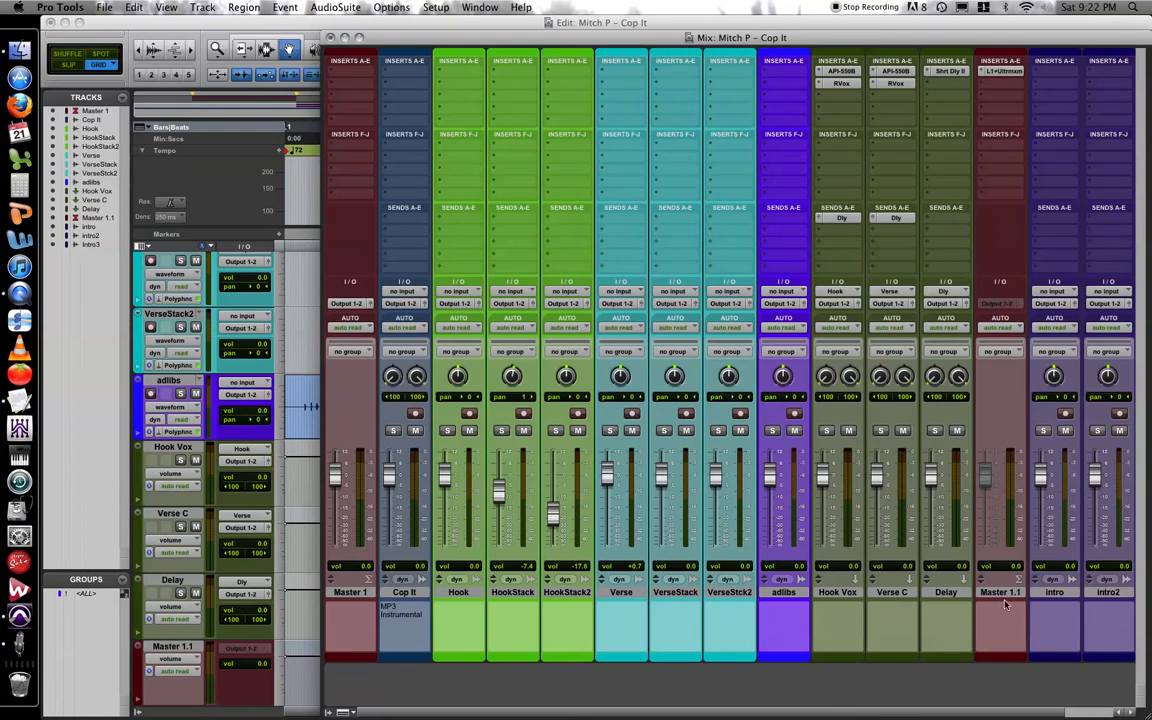
Delete the original Master 1 track from the session.
{"action": "left_click", "coordinate": [352, 593]}
{"action": "right_click", "coordinate": [358, 597]}
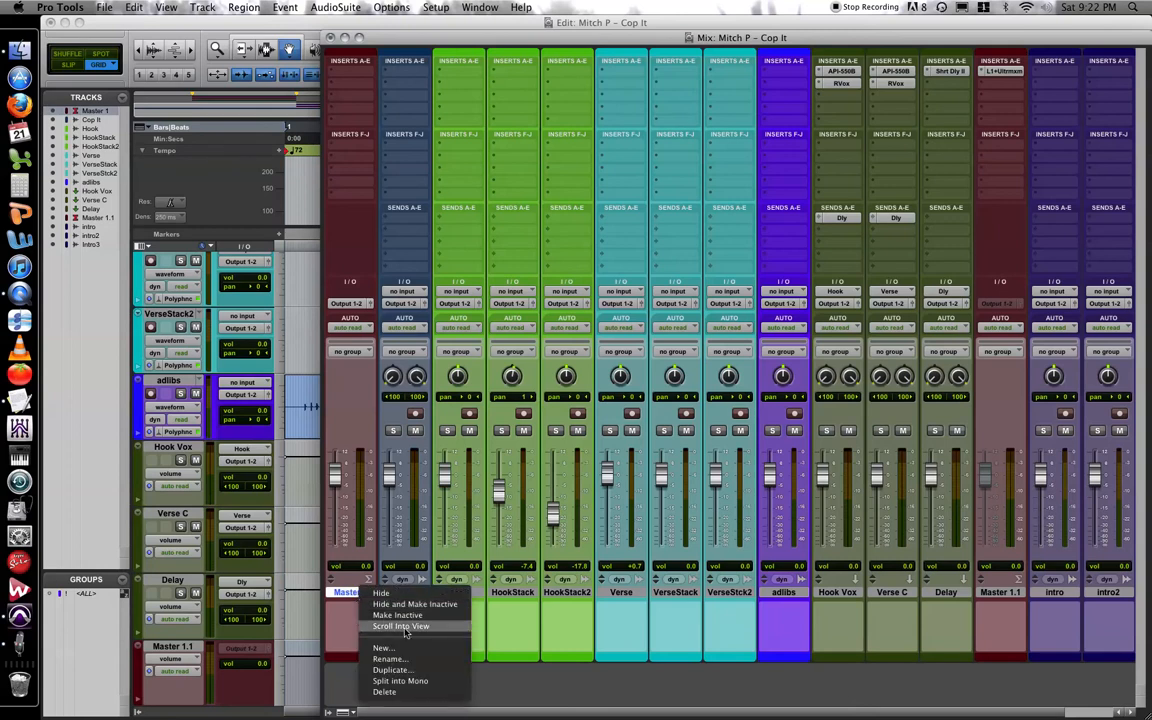
{"action": "left_click", "coordinate": [405, 699]}
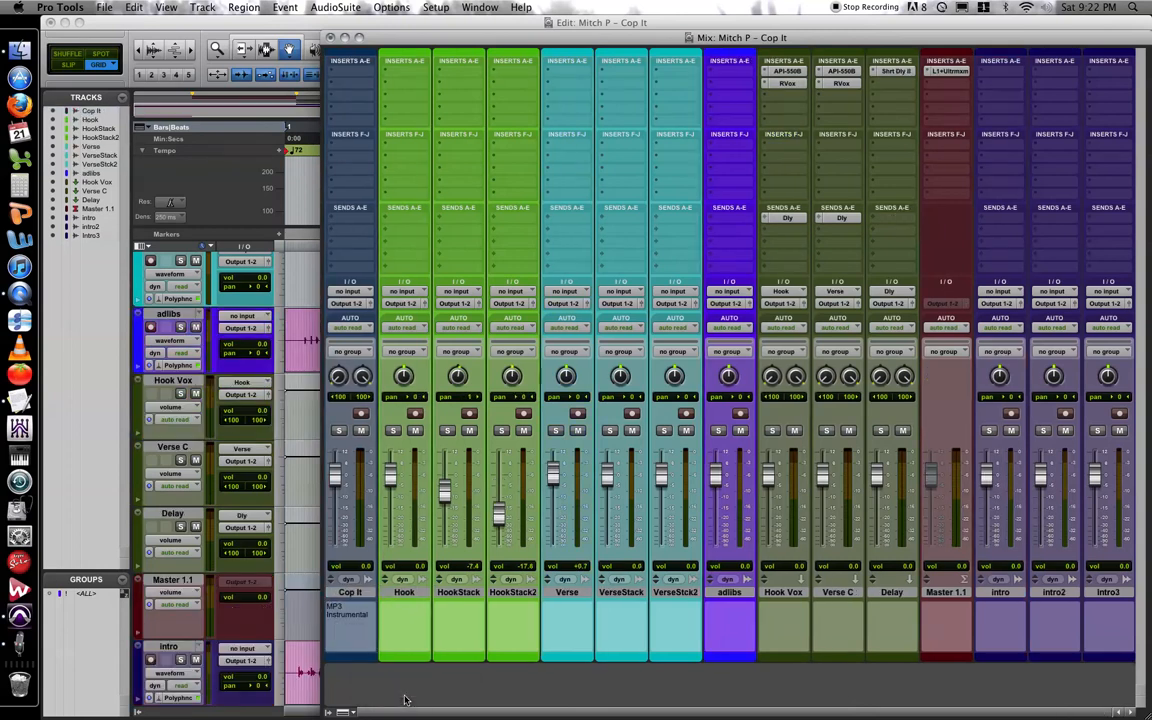
Route the imported Master 1.1 track to the stereo Output 1-2.
{"action": "left_click", "coordinate": [944, 302]}
{"action": "mouse_move", "coordinate": [958, 303]}
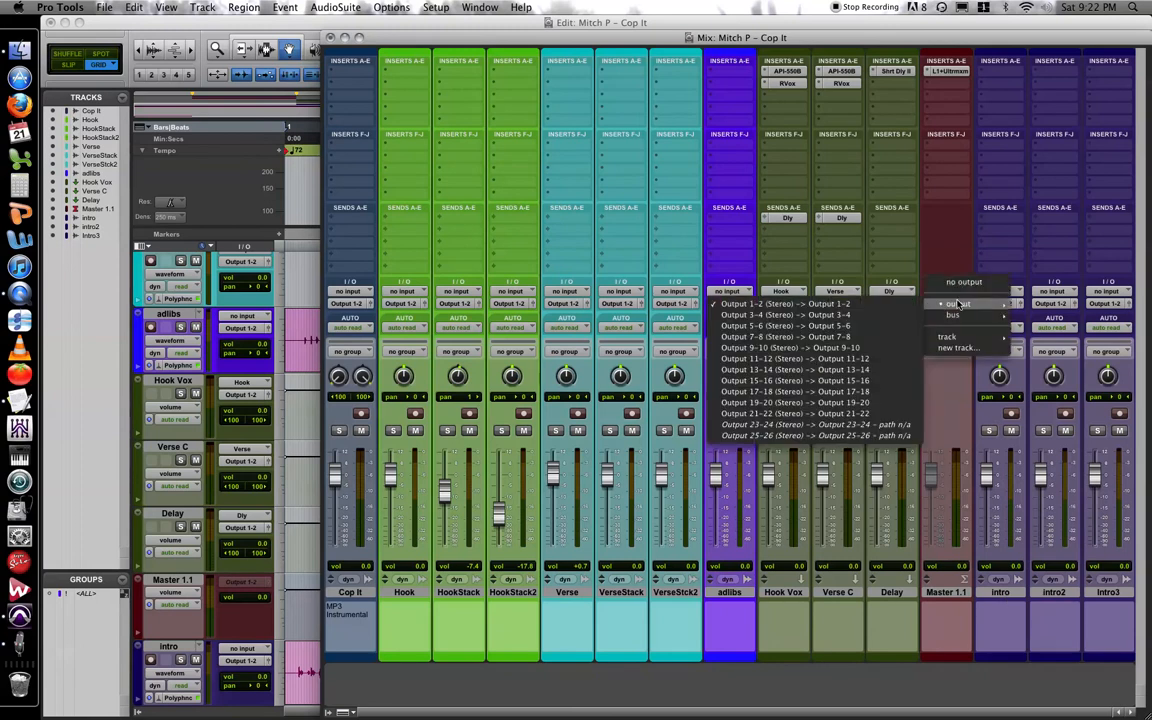
{"action": "left_click", "coordinate": [845, 304]}
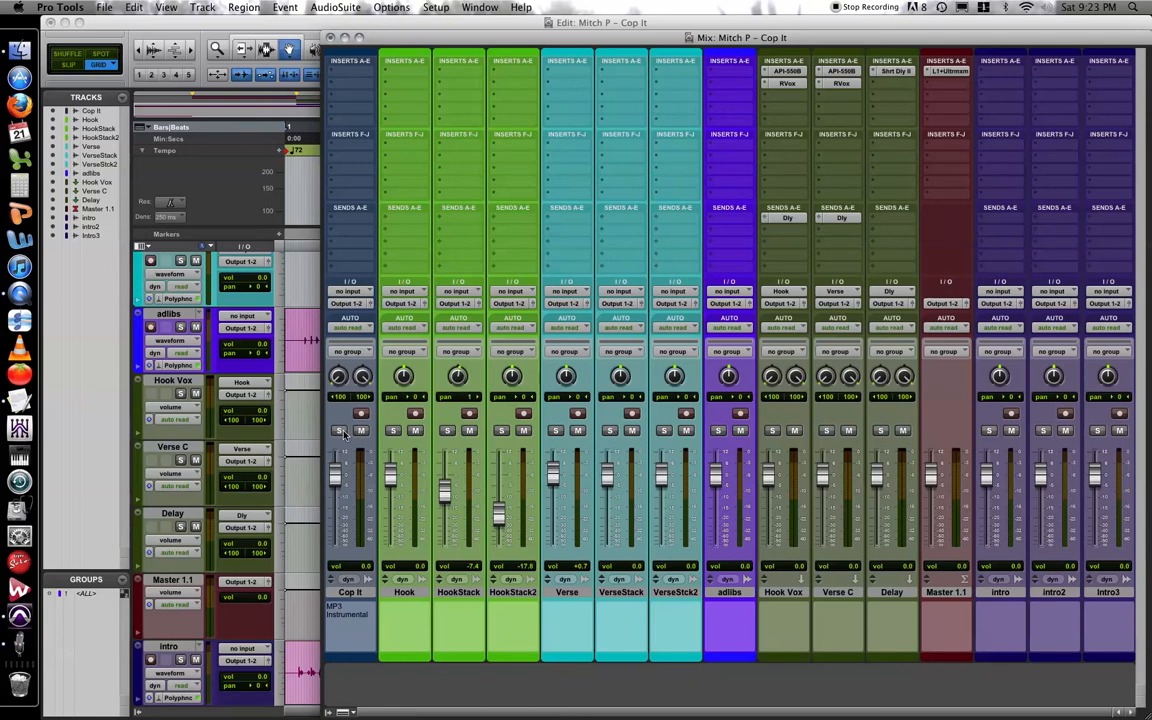
Insert the stereo C4 multichannel dynamics plug-in on the Cop It track's first insert and bring its window fully into view.
{"action": "left_click", "coordinate": [350, 68]}
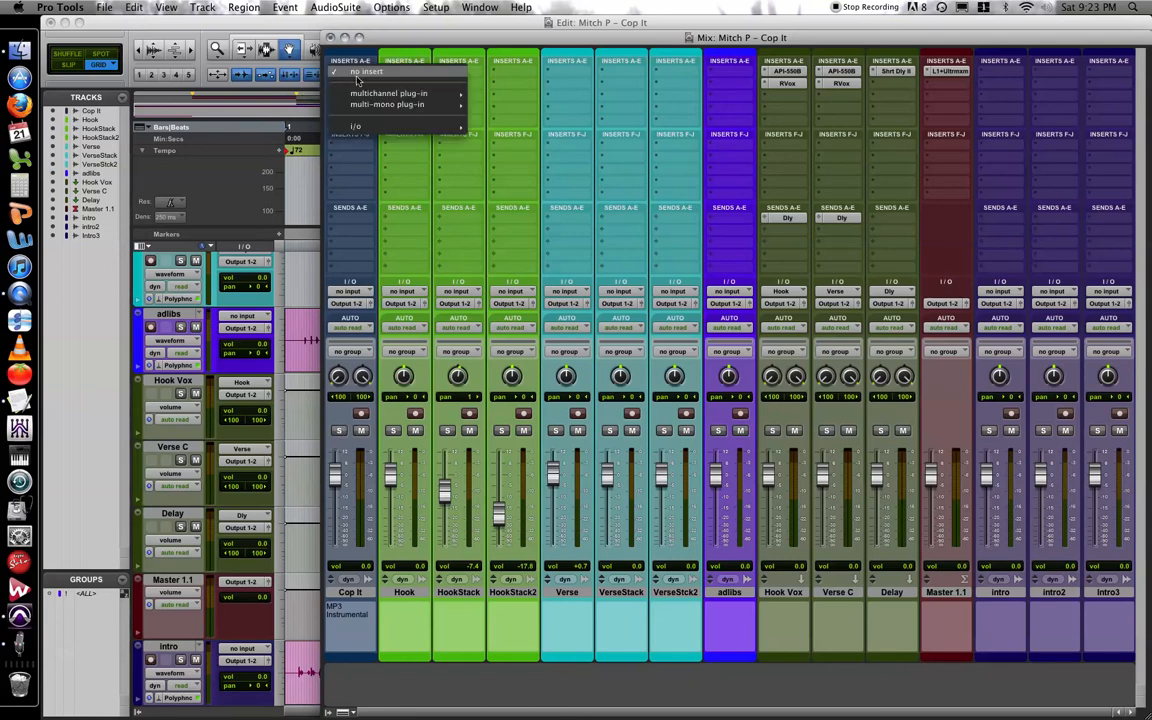
{"action": "mouse_move", "coordinate": [398, 96]}
{"action": "mouse_move", "coordinate": [512, 104]}
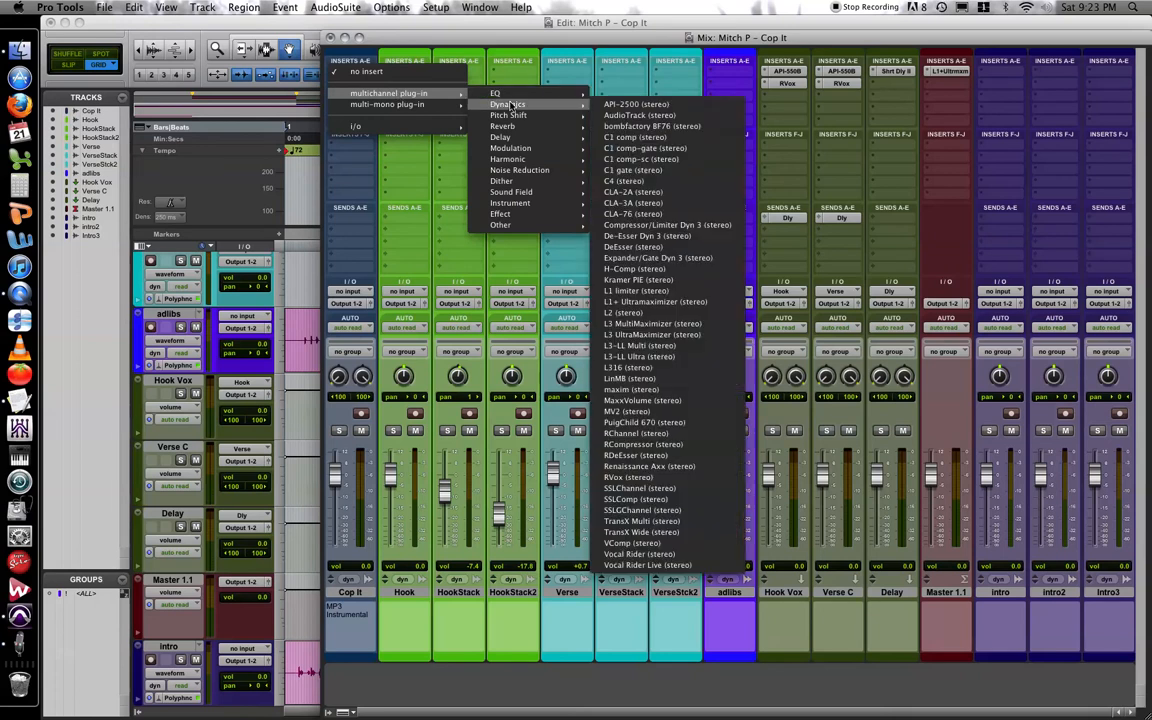
{"action": "left_click", "coordinate": [645, 182]}
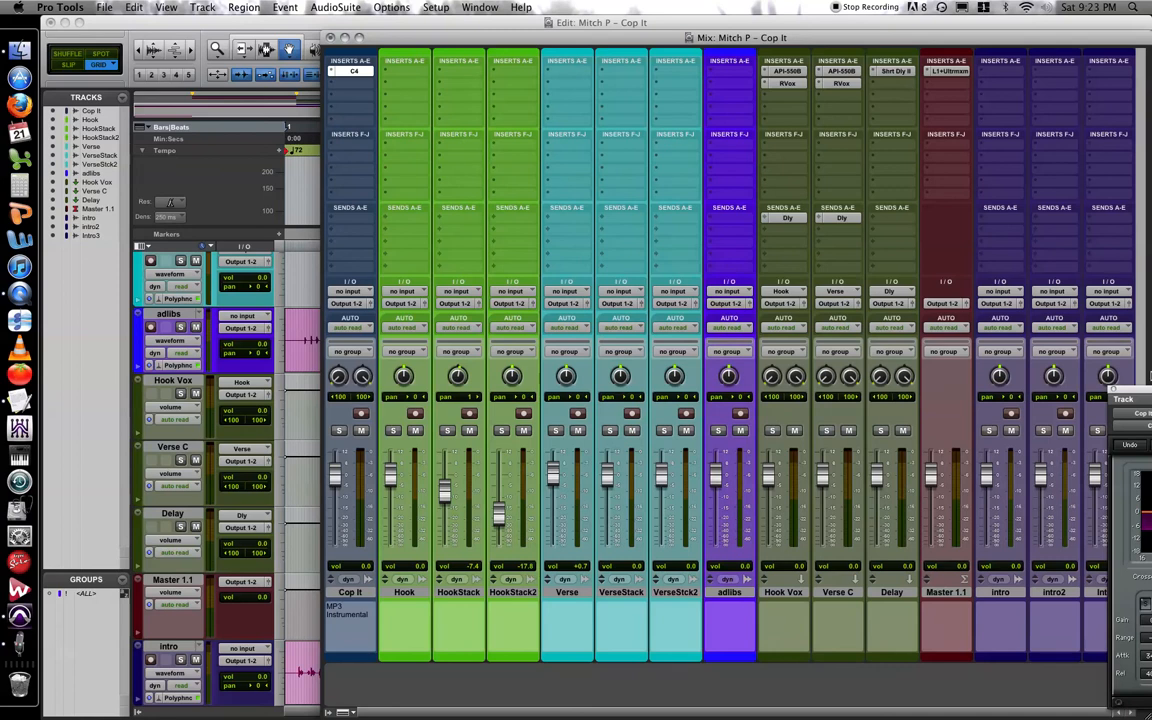
{"action": "left_click_drag", "start_coordinate": [1143, 388], "coordinate": [352, 157]}
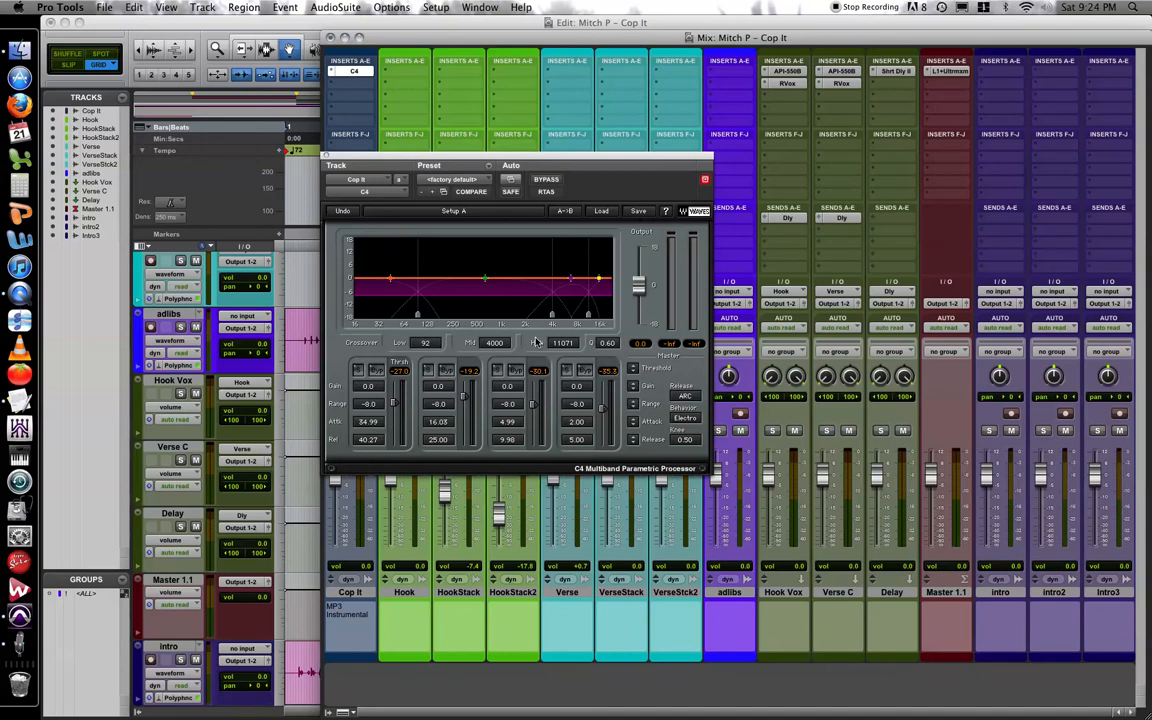
Load the Low-level Enhancer factory preset into the Cop It track's C4 and close the plug-in window.
{"action": "left_click", "coordinate": [603, 211]}
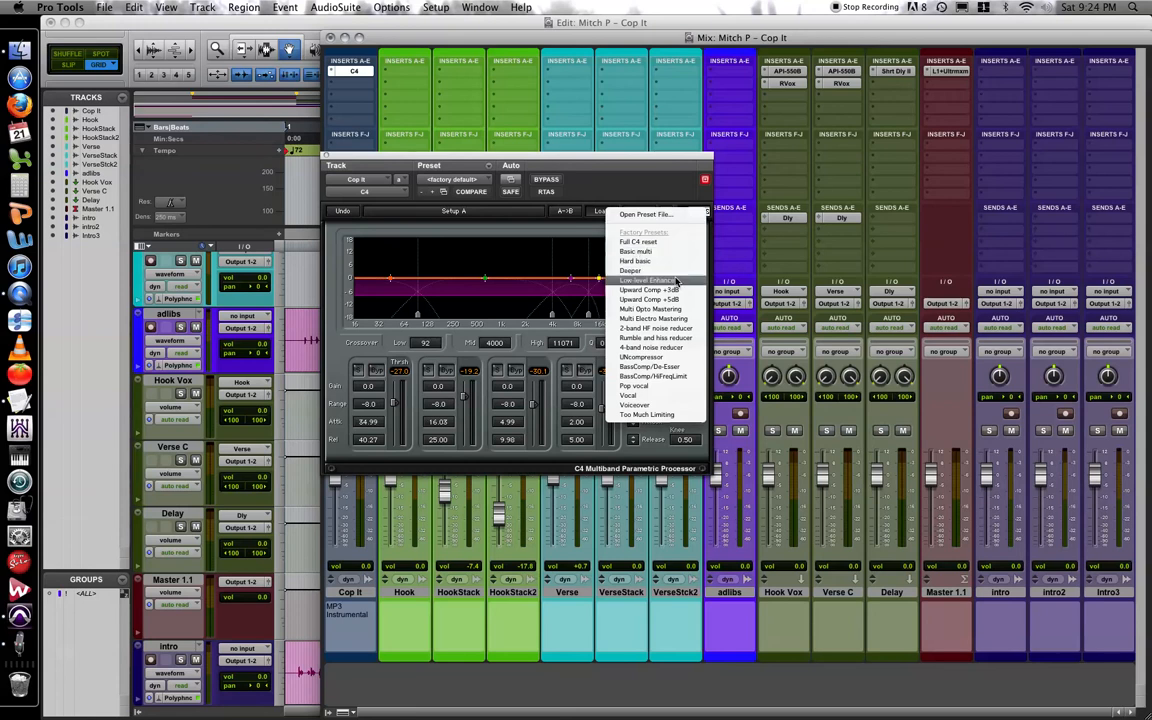
{"action": "left_click", "coordinate": [676, 281]}
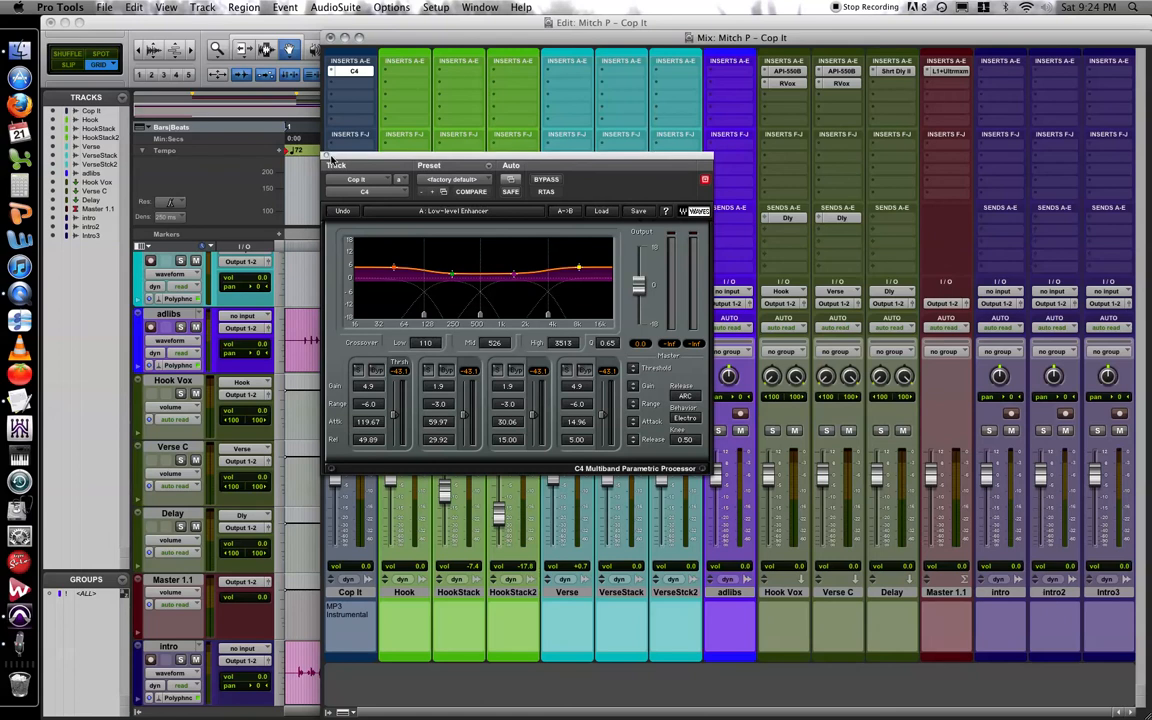
{"action": "left_click", "coordinate": [327, 157]}
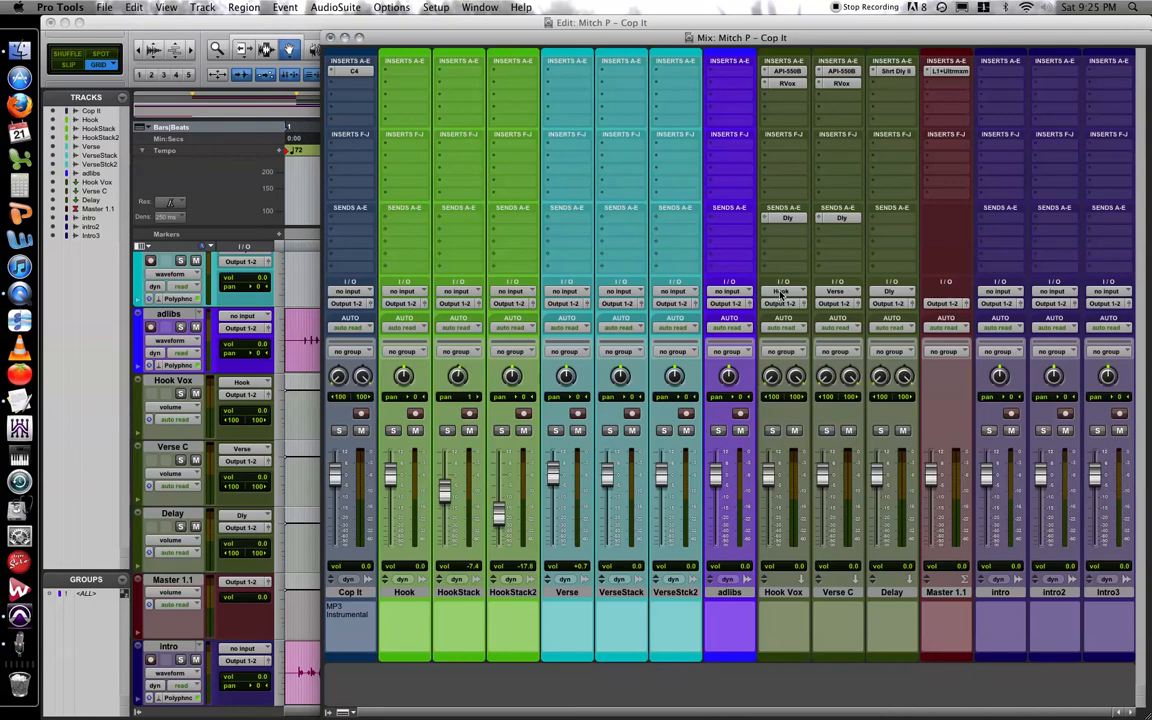
Route the outputs of the Hook, HookStack and HookStack2 tracks to the stereo Hook bus.
{"action": "left_click", "coordinate": [404, 594]}
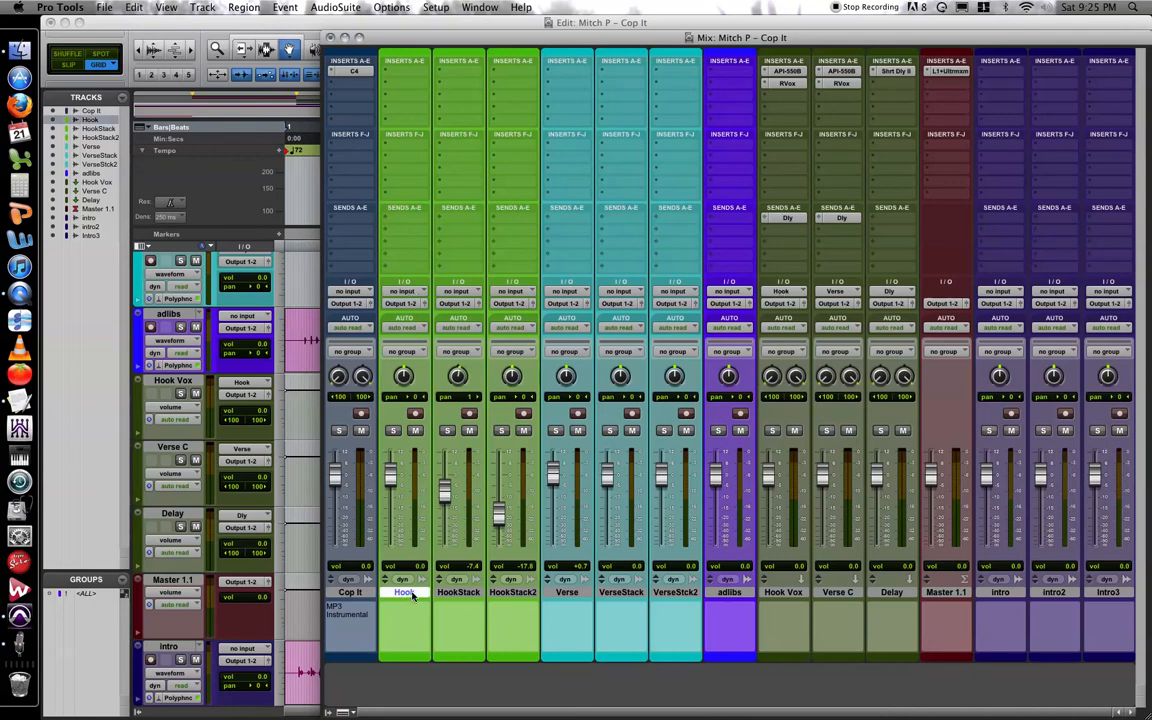
{"action": "left_click", "coordinate": [514, 593], "text": "shift"}
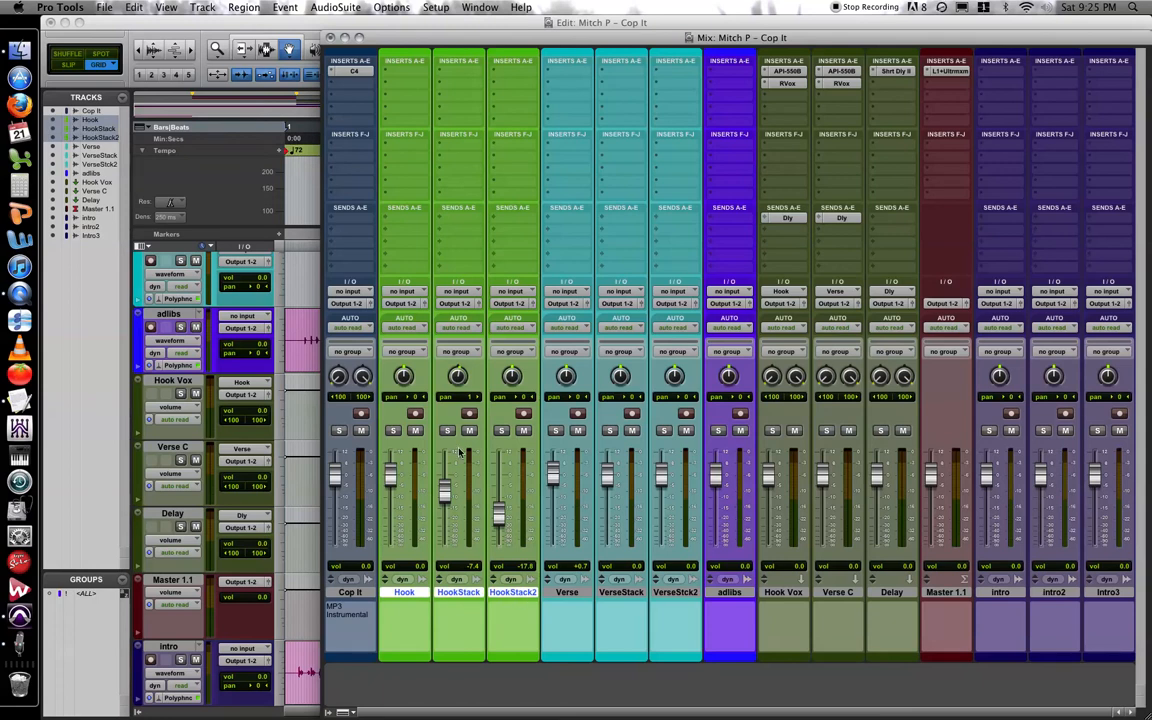
{"action": "left_click", "coordinate": [403, 304]}
{"action": "mouse_move", "coordinate": [408, 308]}
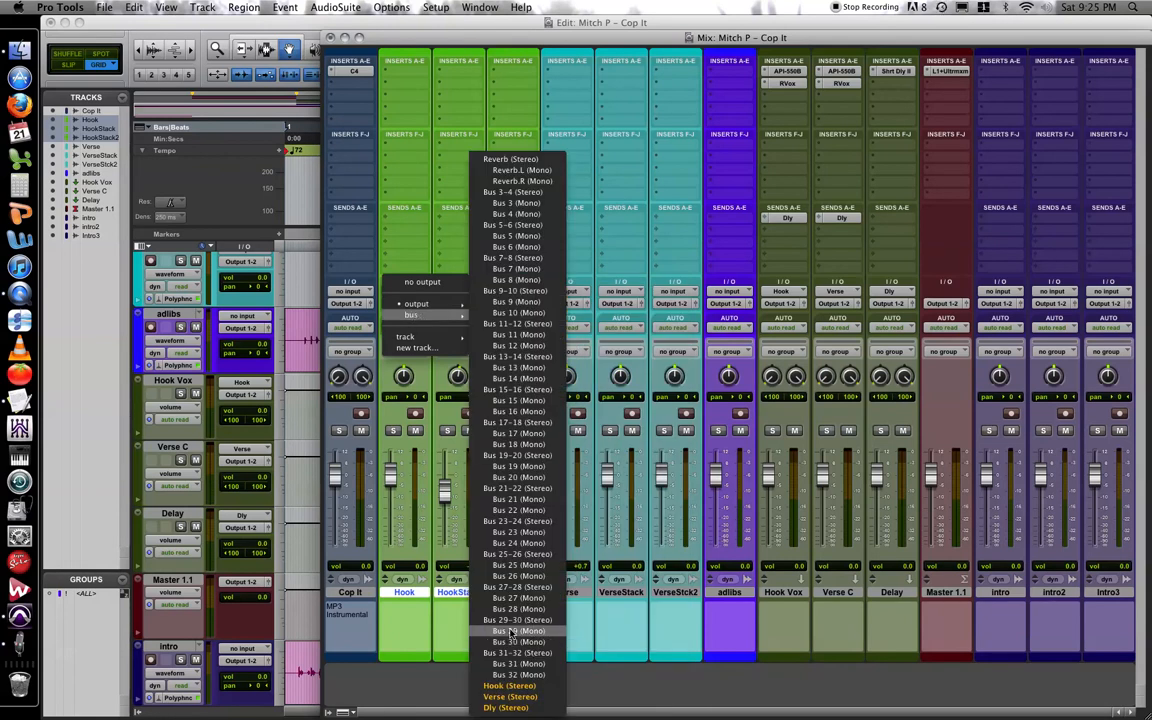
{"action": "left_click", "coordinate": [510, 686]}
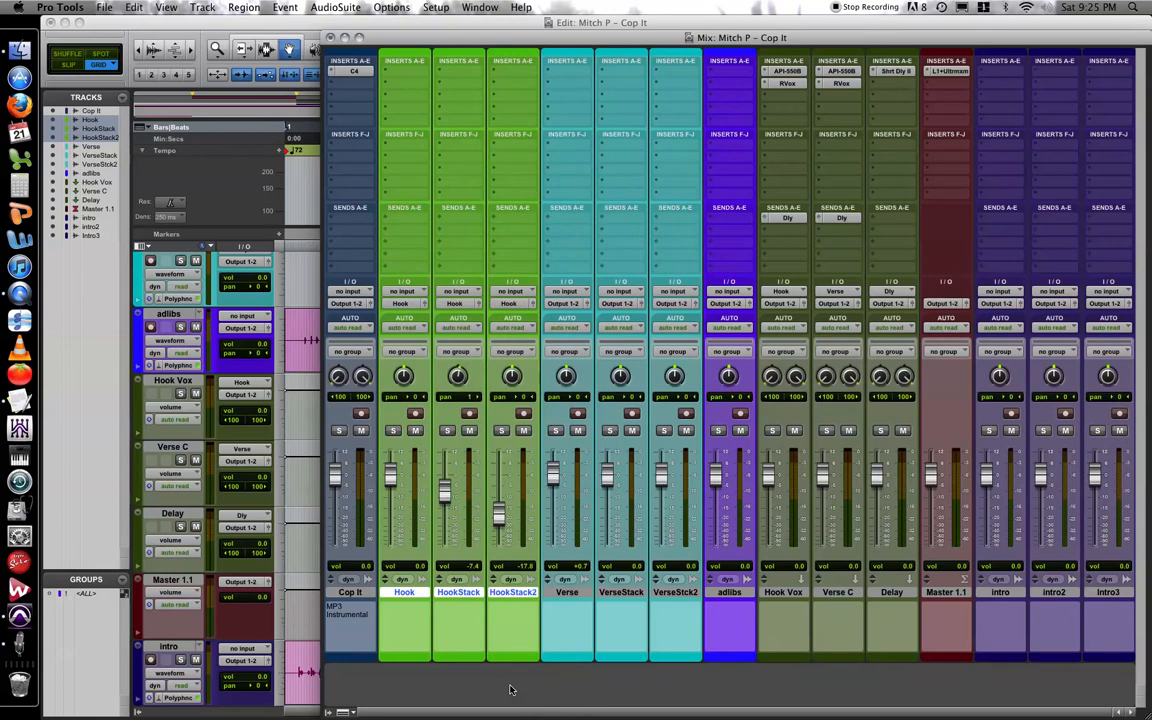
Route the outputs of the Verse, VerseStack and VerseStck2 tracks to the stereo Verse bus.
{"action": "left_click", "coordinate": [567, 592]}
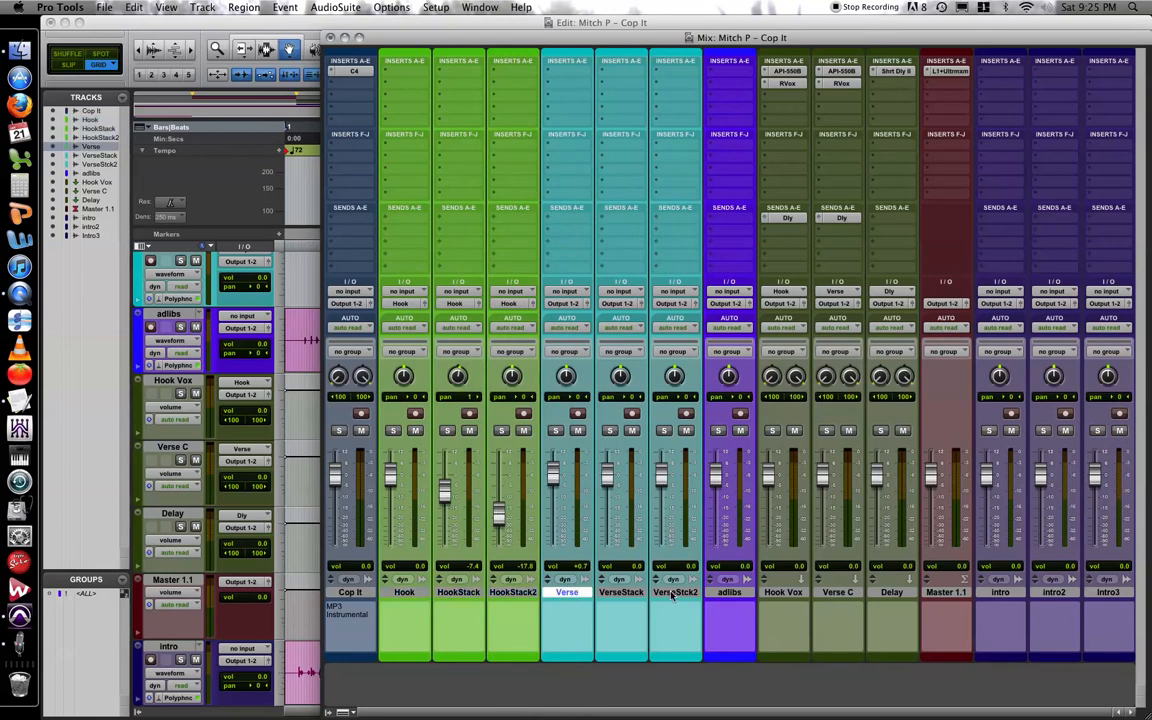
{"action": "left_click", "coordinate": [673, 594], "text": "shift"}
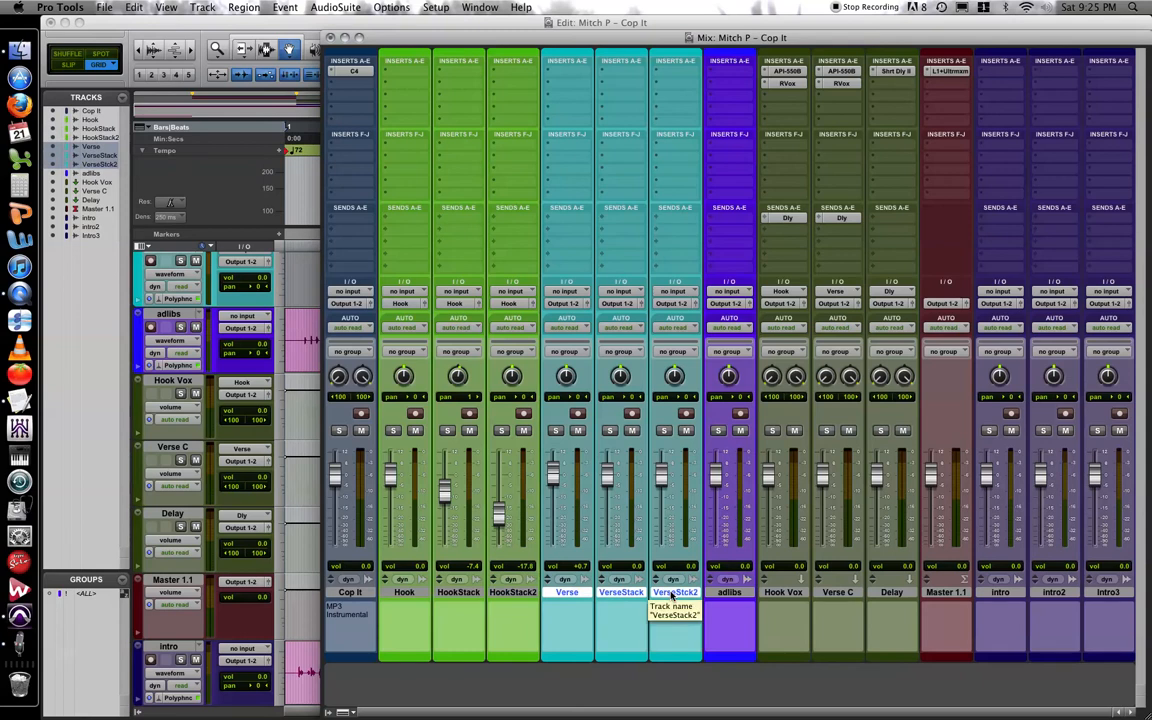
{"action": "left_click", "coordinate": [564, 303]}
{"action": "mouse_move", "coordinate": [573, 315]}
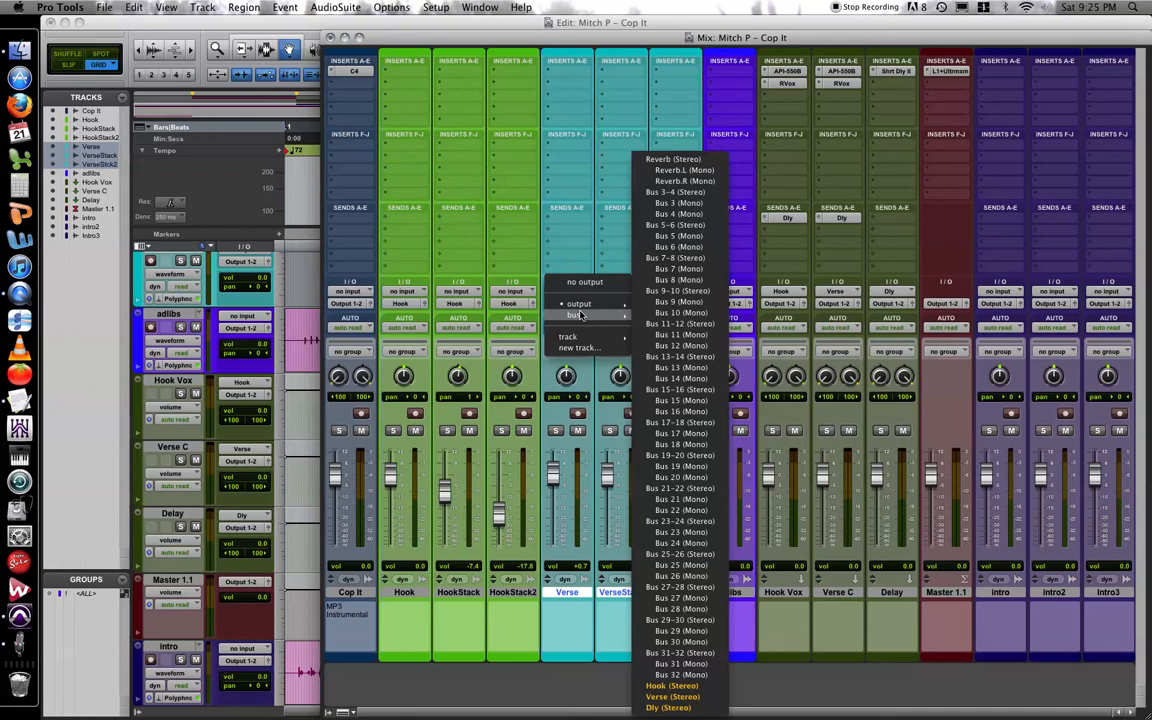
{"action": "left_click", "coordinate": [671, 697]}
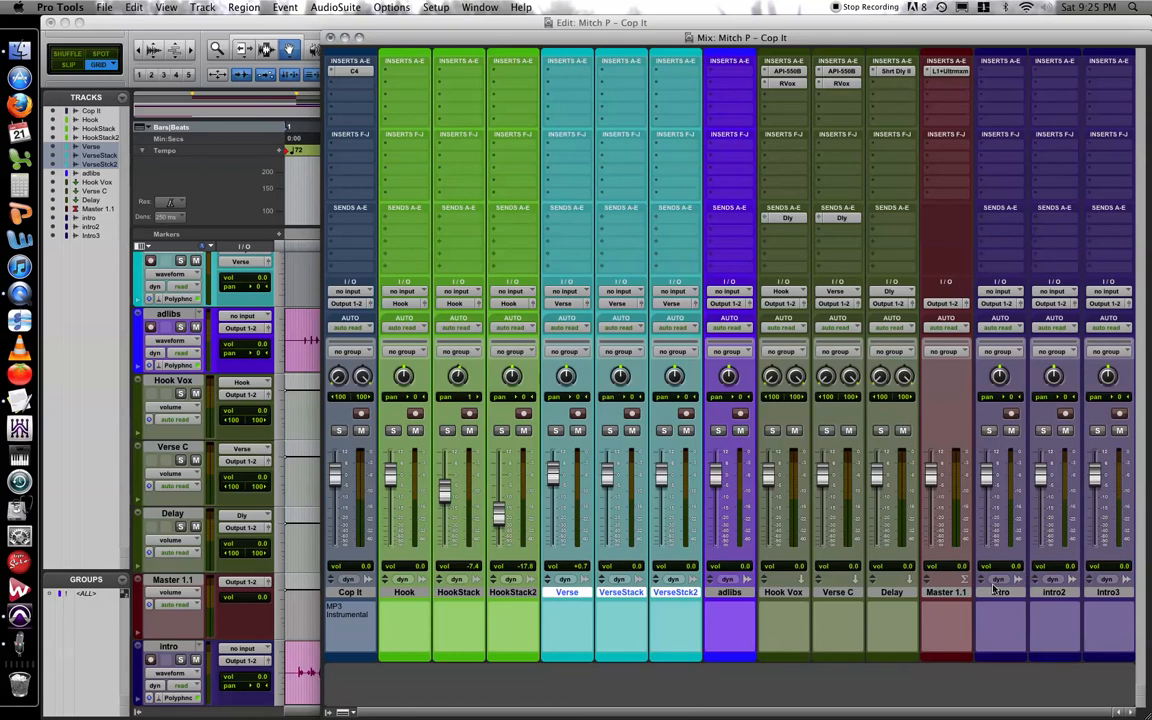
Route the outputs of the adlibs, intro, intro2 and intro3 tracks to the stereo Verse bus, leaving the aux and master tracks out.
{"action": "left_click", "coordinate": [724, 593]}
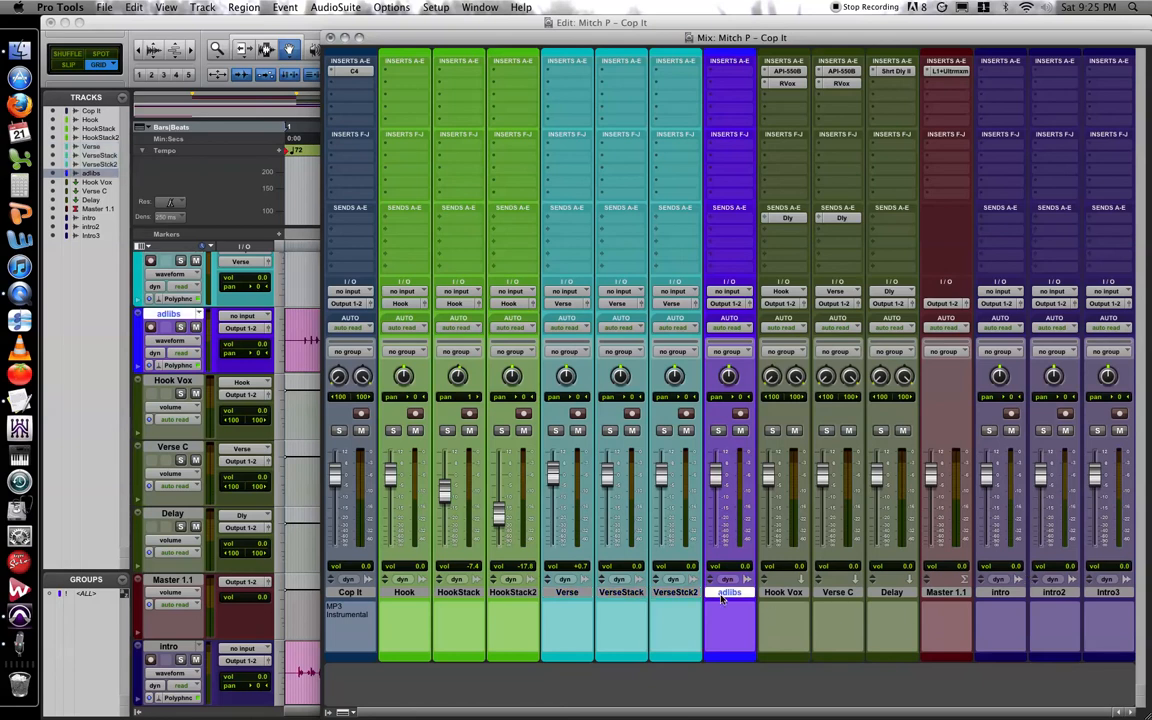
{"action": "left_click", "coordinate": [1113, 594], "text": "shift"}
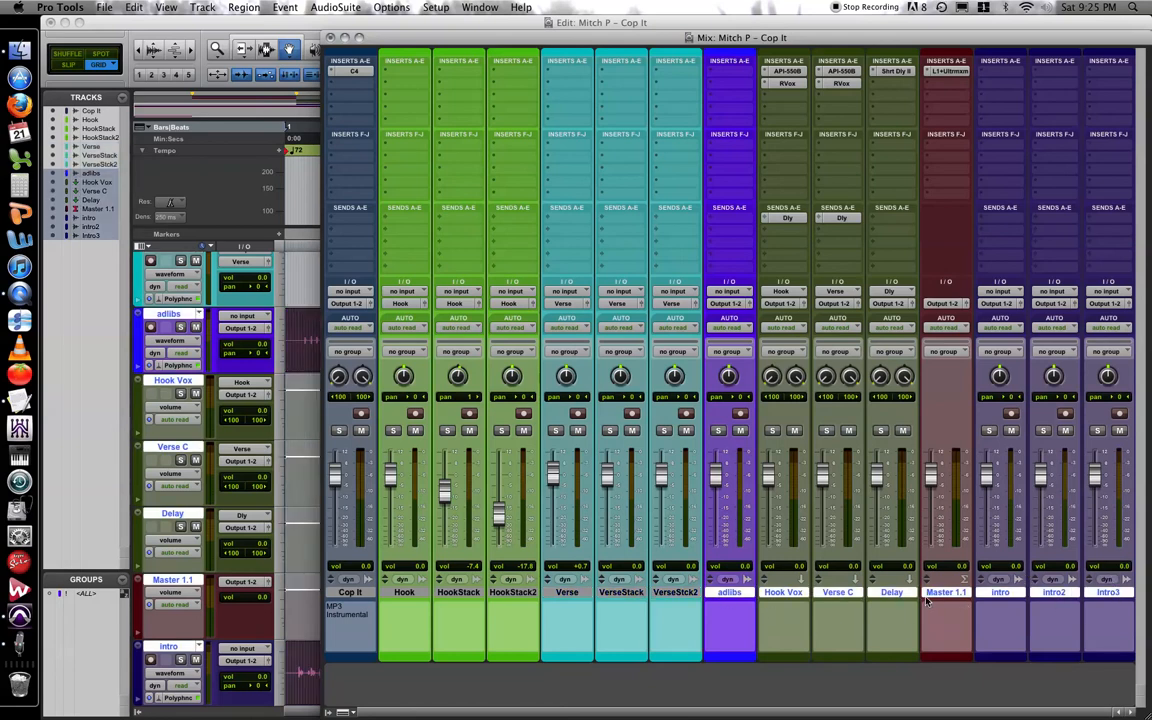
{"action": "left_click", "coordinate": [942, 592], "text": "super"}
{"action": "left_click", "coordinate": [890, 592], "text": "super"}
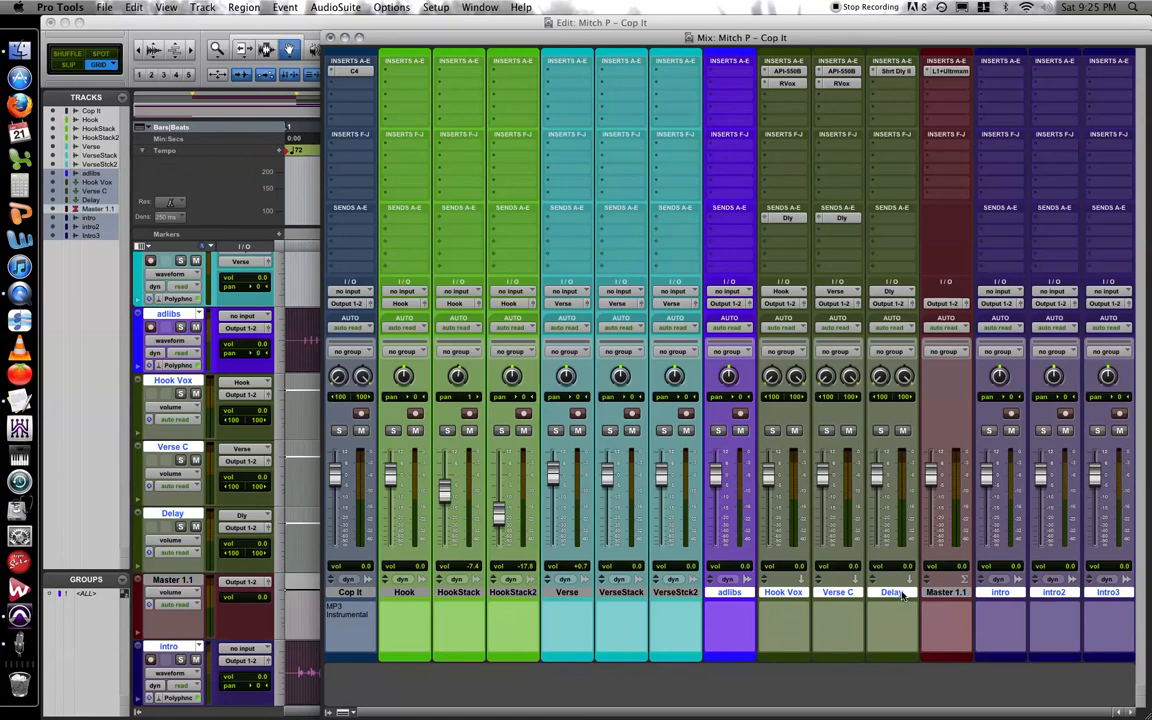
{"action": "left_click", "coordinate": [824, 592], "text": "super"}
{"action": "left_click", "coordinate": [779, 593], "text": "super"}
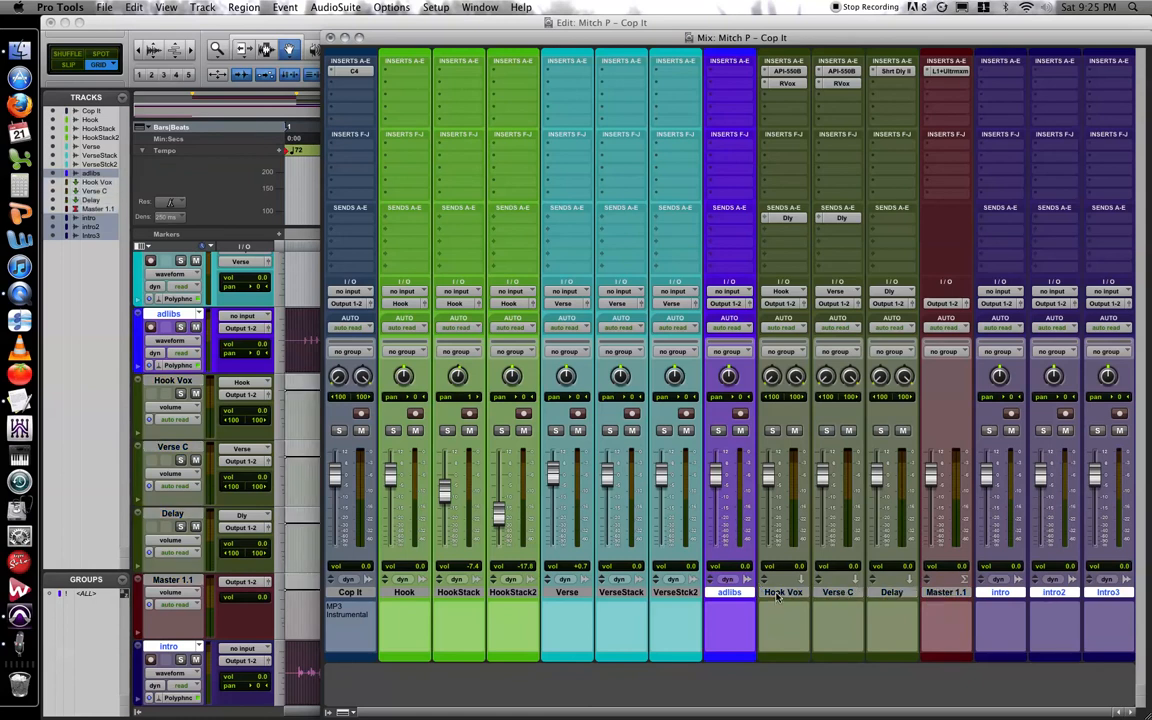
{"action": "left_click", "coordinate": [727, 303]}
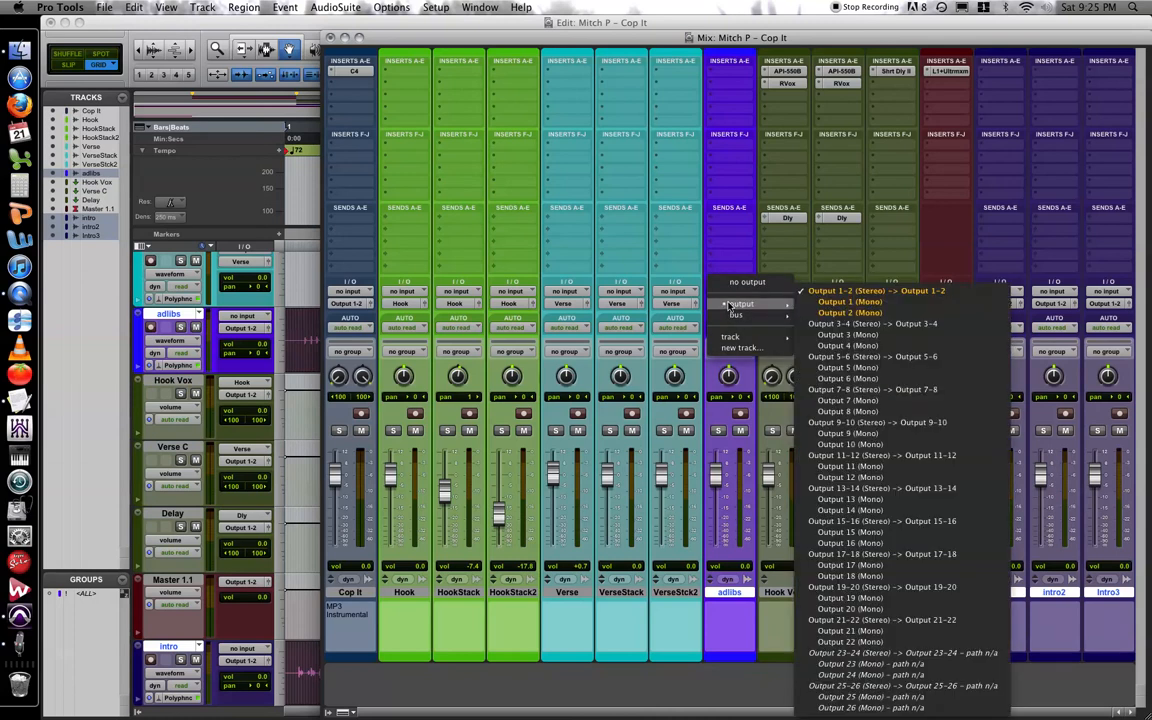
{"action": "mouse_move", "coordinate": [738, 315]}
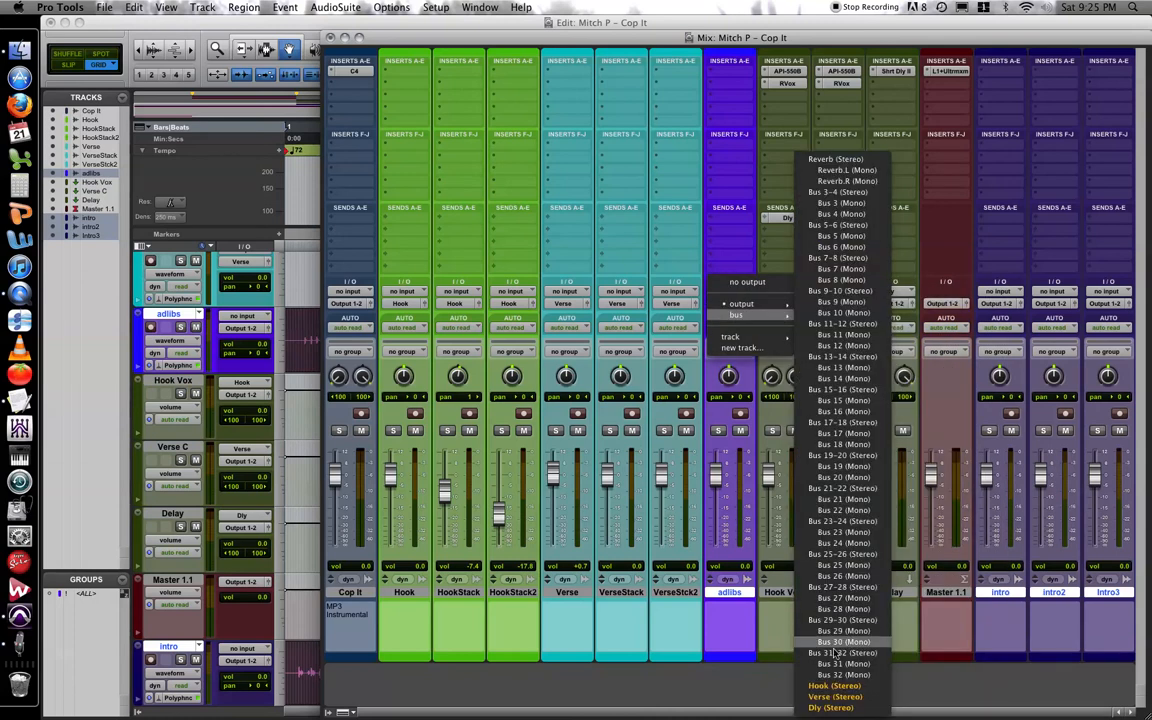
{"action": "left_click", "coordinate": [847, 696]}
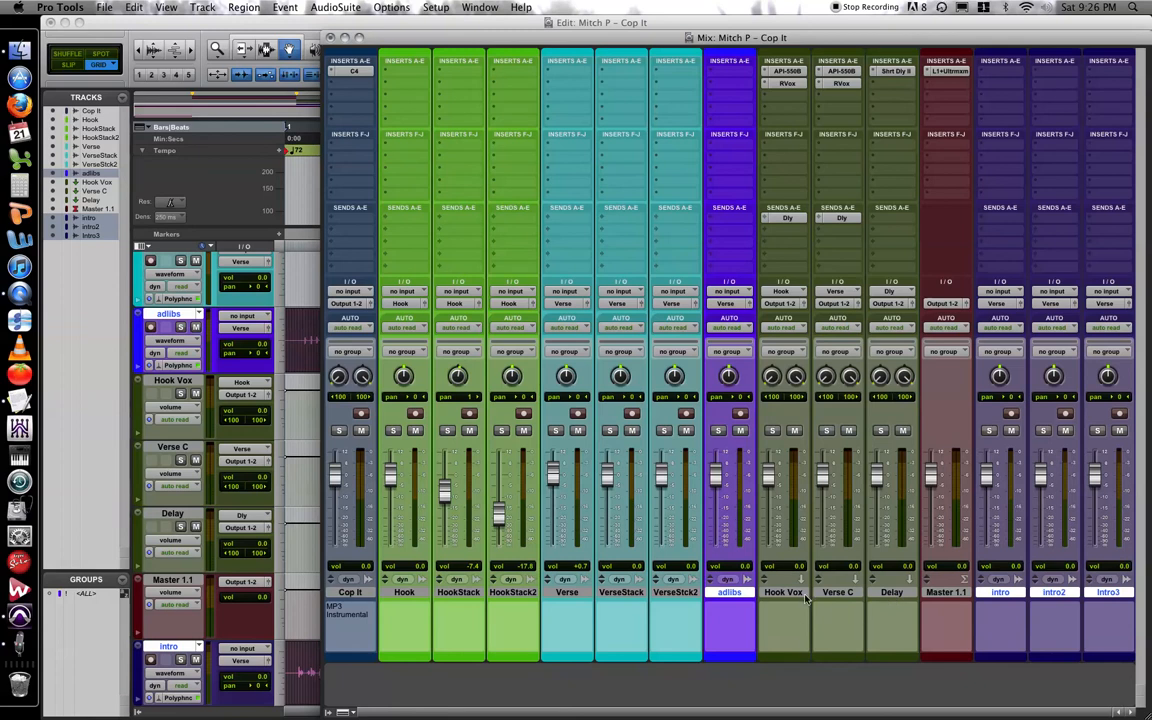
Review the RVox compressor and API-550B equalizer settings on the Hook Vox track, then close the plug-in window.
{"action": "left_click", "coordinate": [790, 84]}
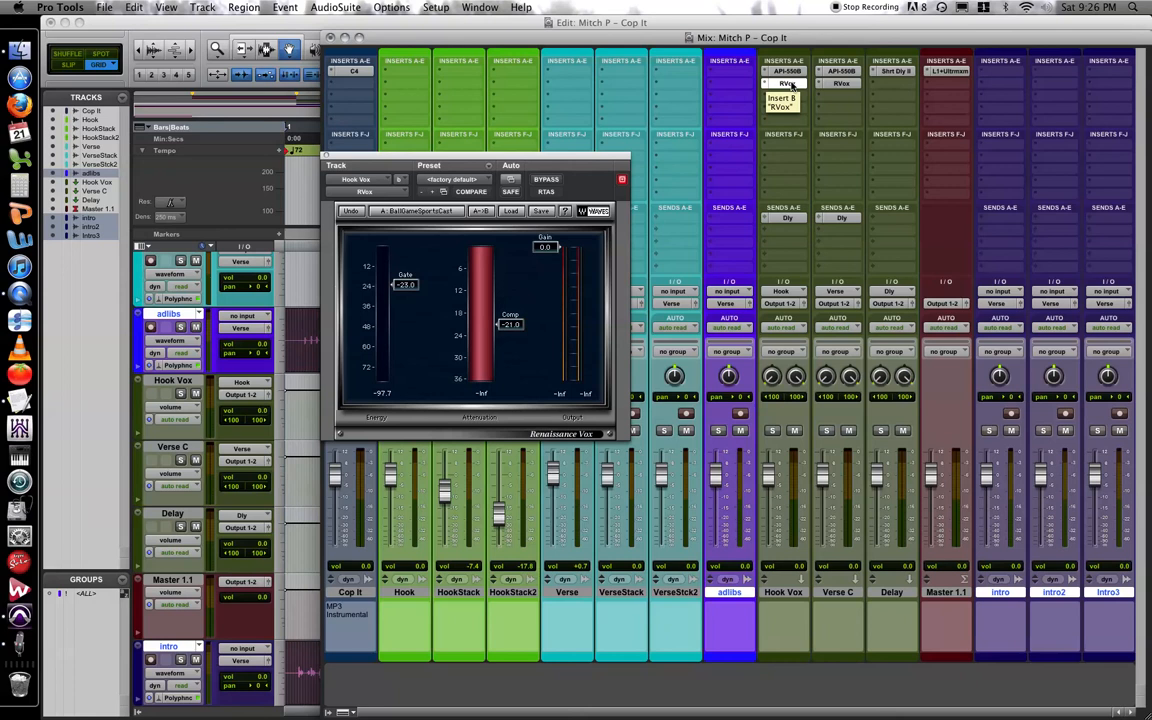
{"action": "left_click", "coordinate": [790, 84]}
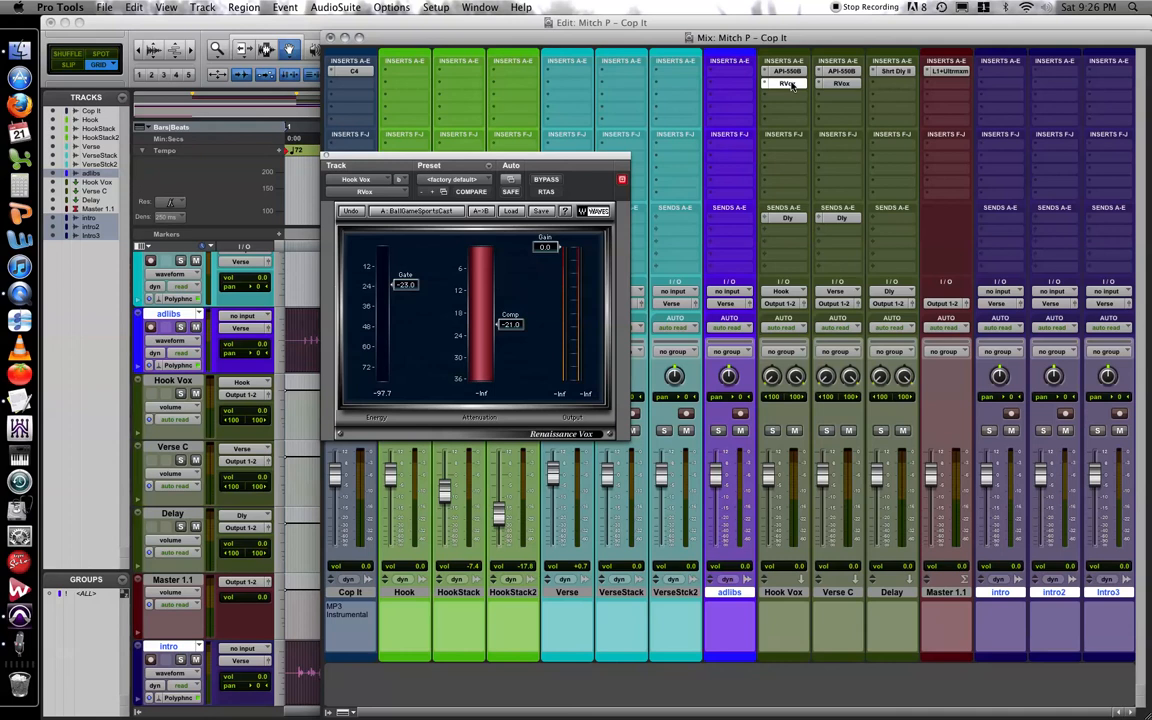
{"action": "left_click", "coordinate": [789, 71]}
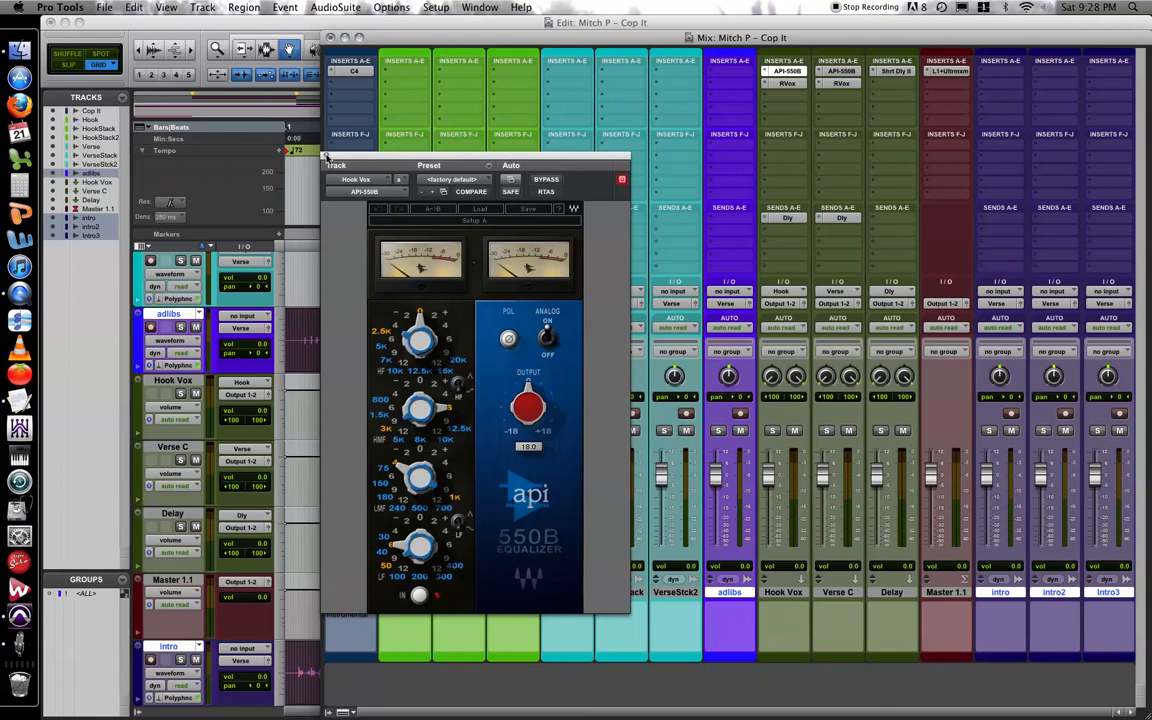
{"action": "left_click", "coordinate": [327, 157]}
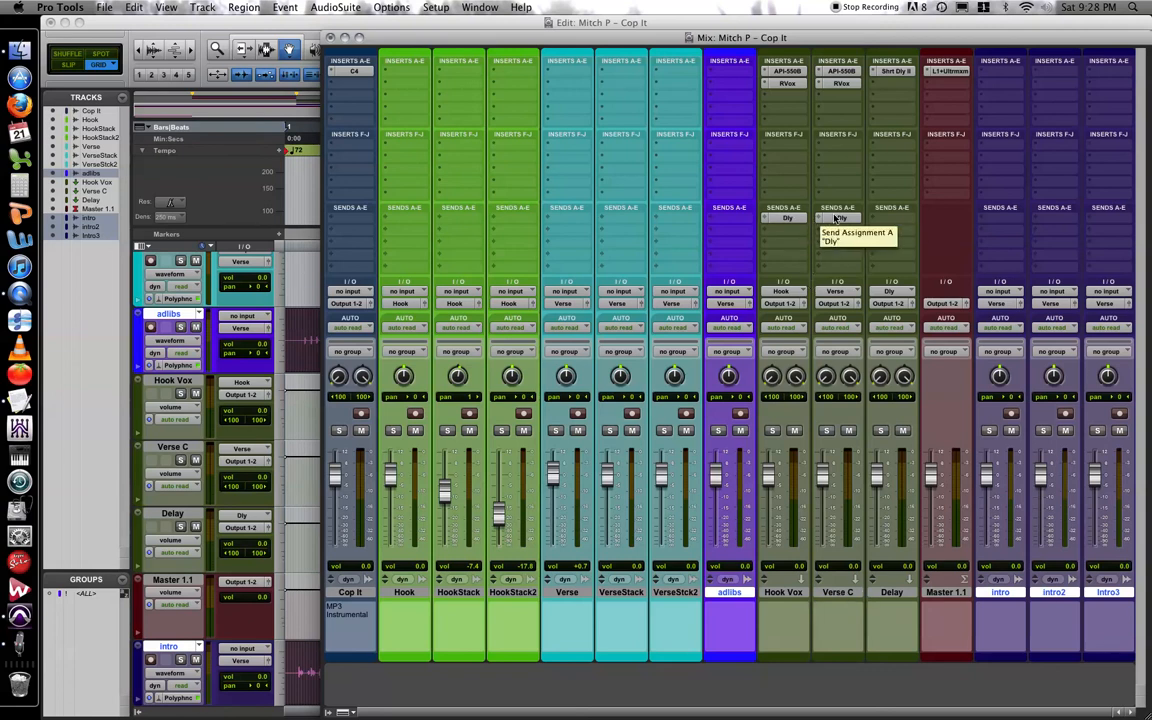
Examine the Delay track's Short Delay II settings and the Dly send levels on the Verse C and Hook Vox tracks.
{"action": "left_click", "coordinate": [894, 72]}
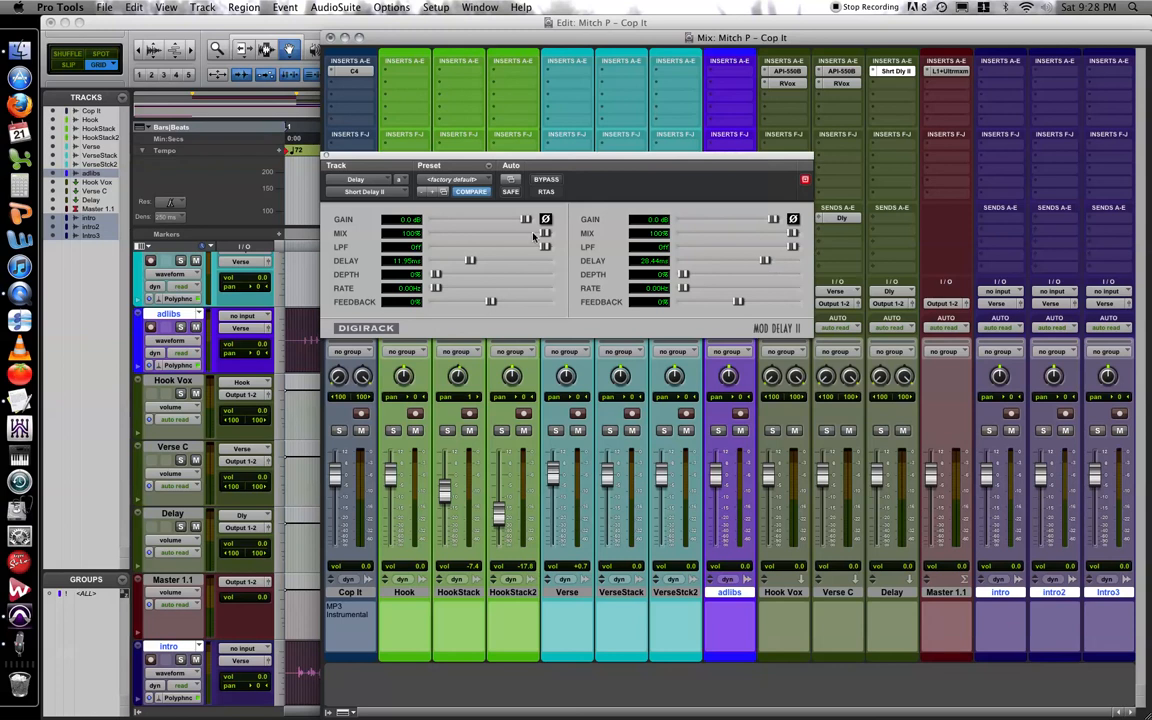
{"action": "left_click", "coordinate": [840, 217]}
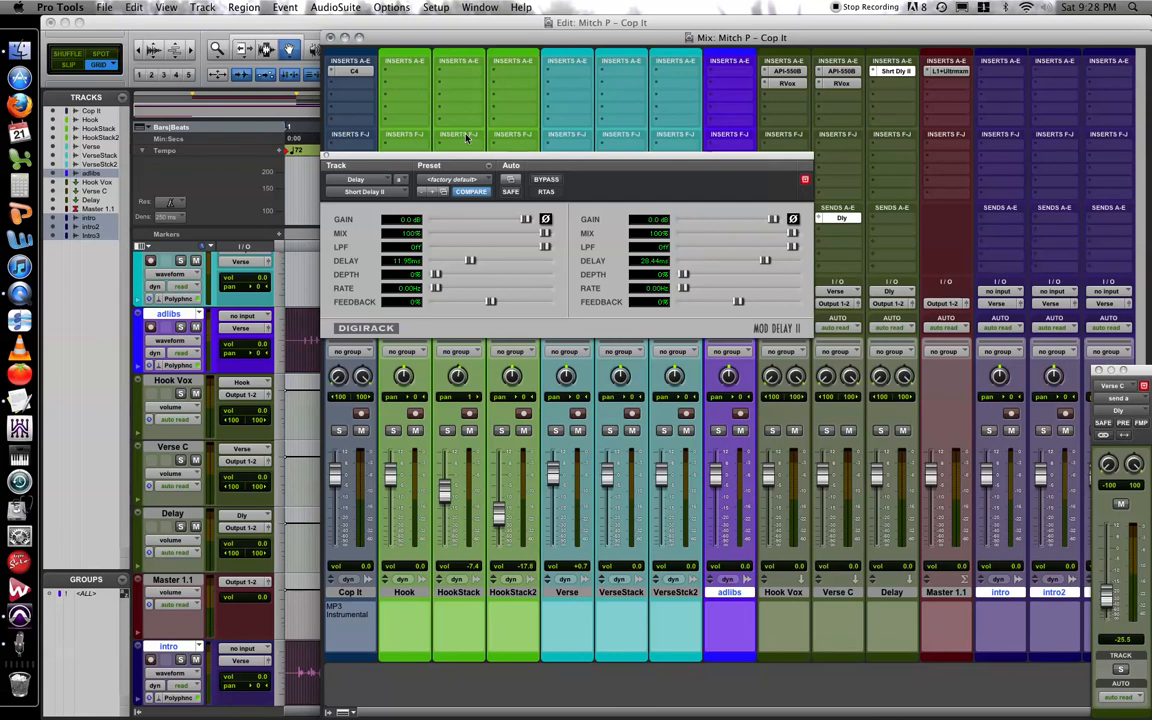
{"action": "left_click", "coordinate": [324, 157]}
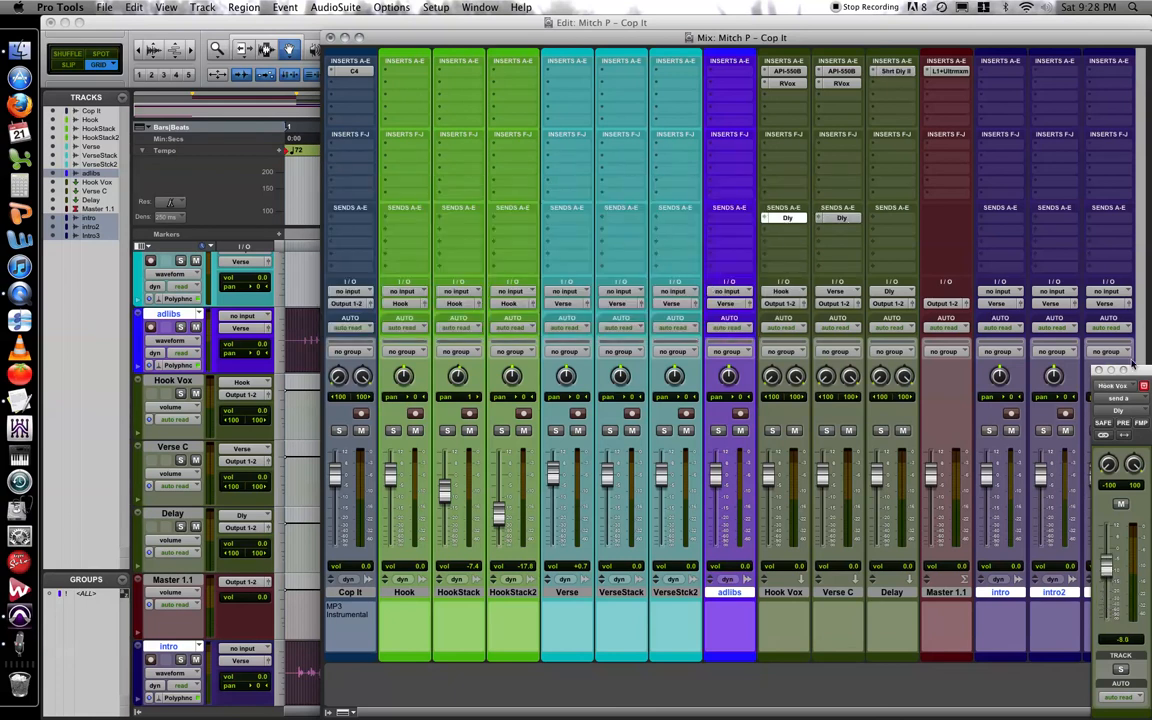
{"action": "left_click_drag", "start_coordinate": [1131, 368], "coordinate": [686, 333]}
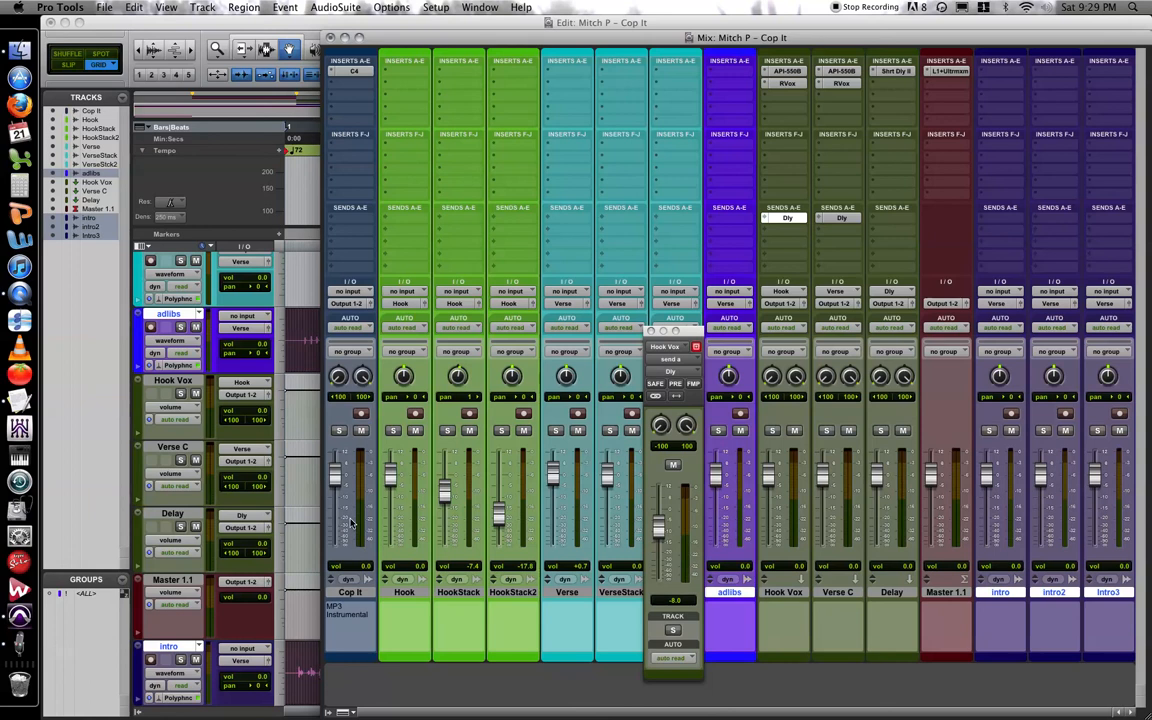
Review the L1+ Ultramaximizer settings on the Master 1.1 track, then close the plug-in and Hook Vox send windows.
{"action": "left_click", "coordinate": [948, 72]}
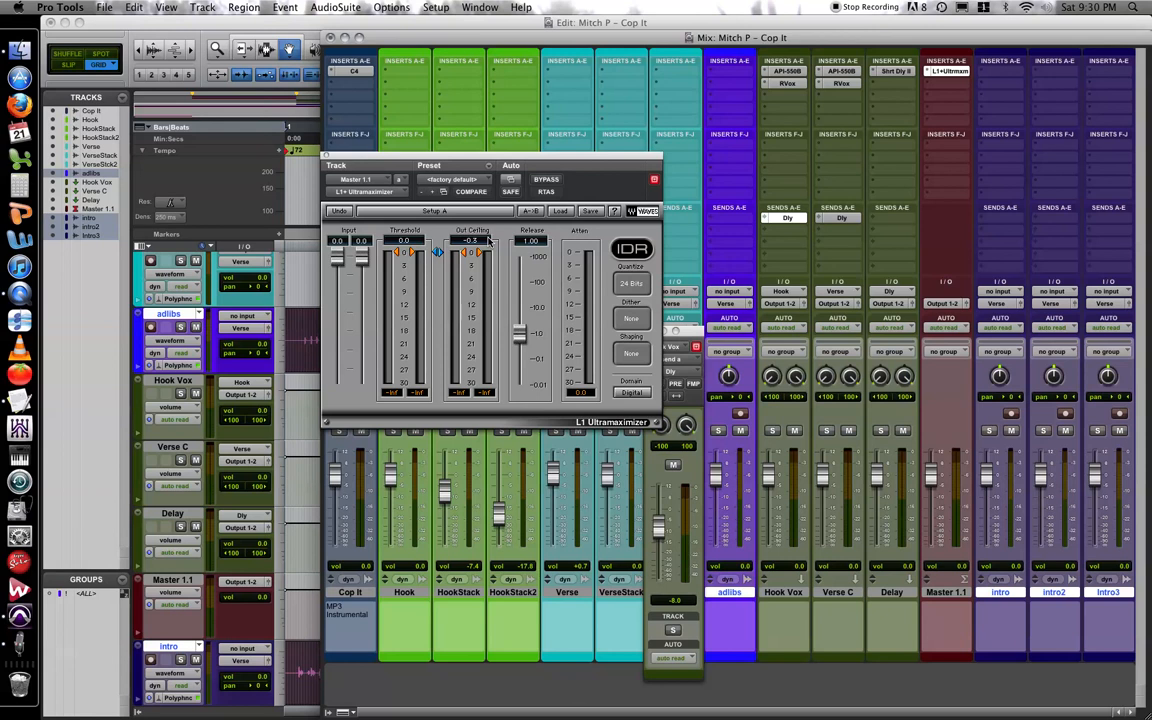
{"action": "left_click", "coordinate": [327, 154]}
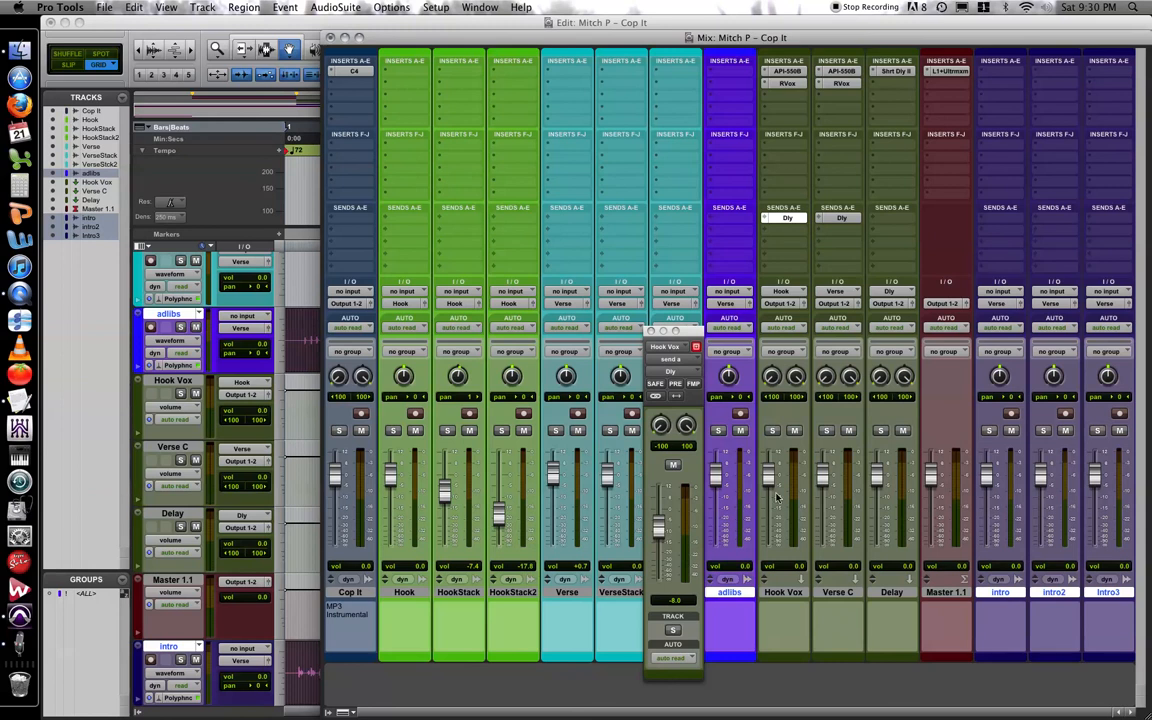
{"action": "left_click", "coordinate": [651, 331]}
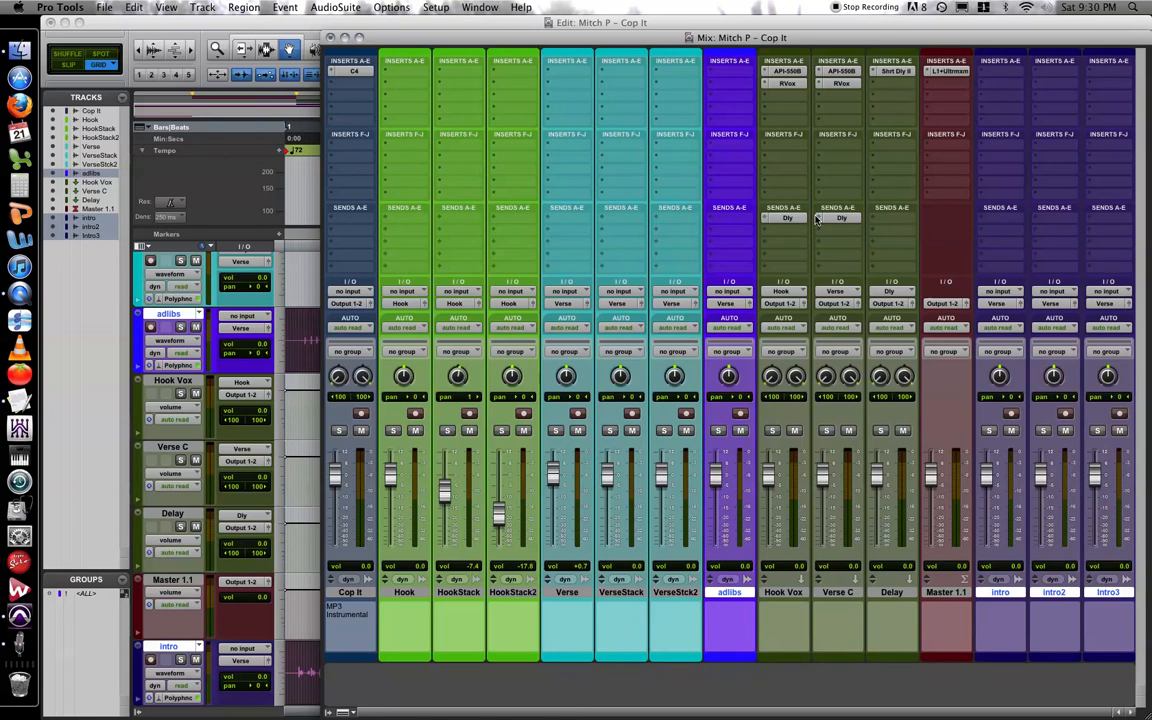